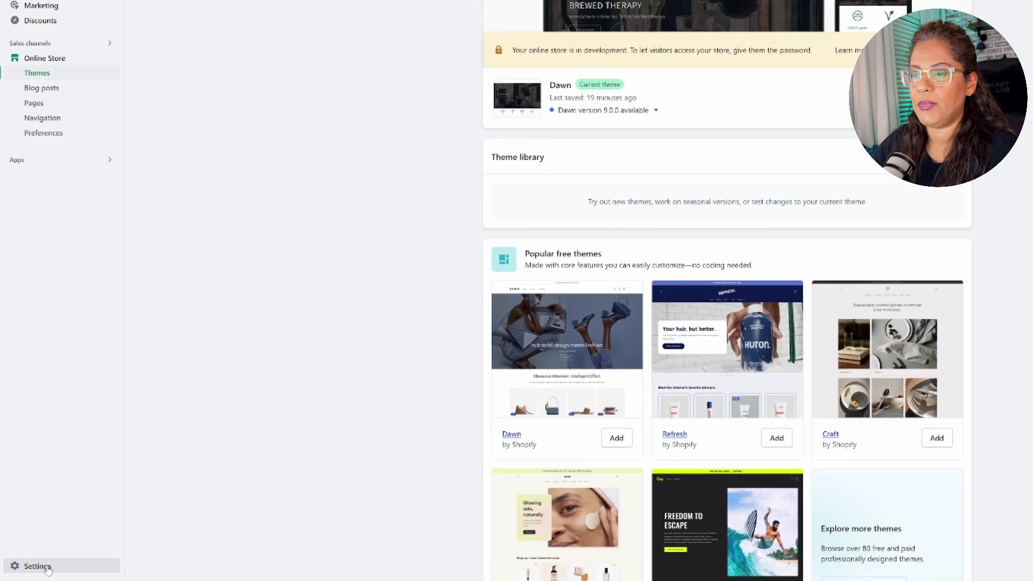
Go to store Settings and open the Brand page for Brewed Therapy
left_click(133, 554)
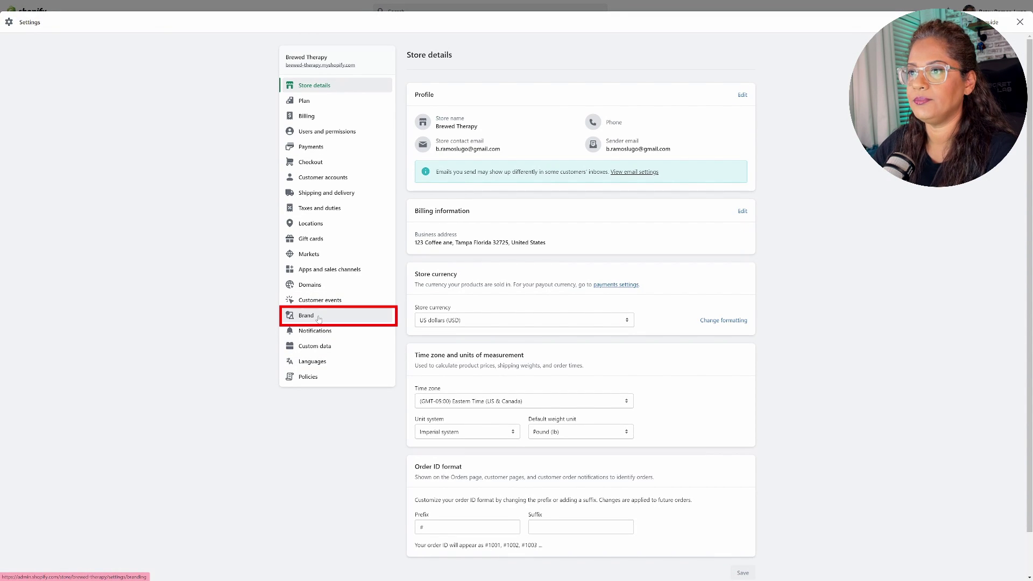
left_click(318, 319)
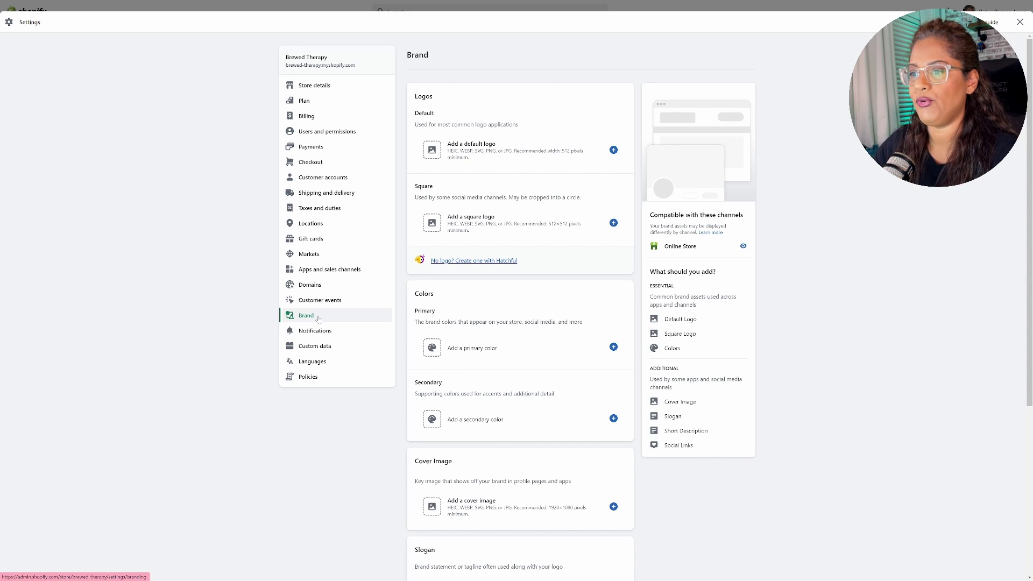
scroll(846, 264, "down", 2)
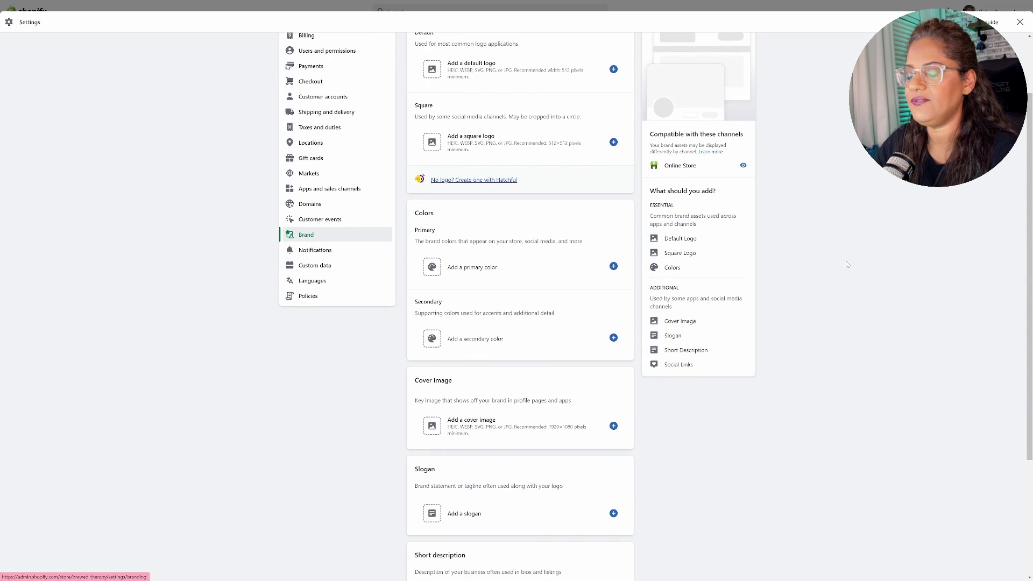
scroll(846, 264, "down", 1)
scroll(846, 264, "up", 3)
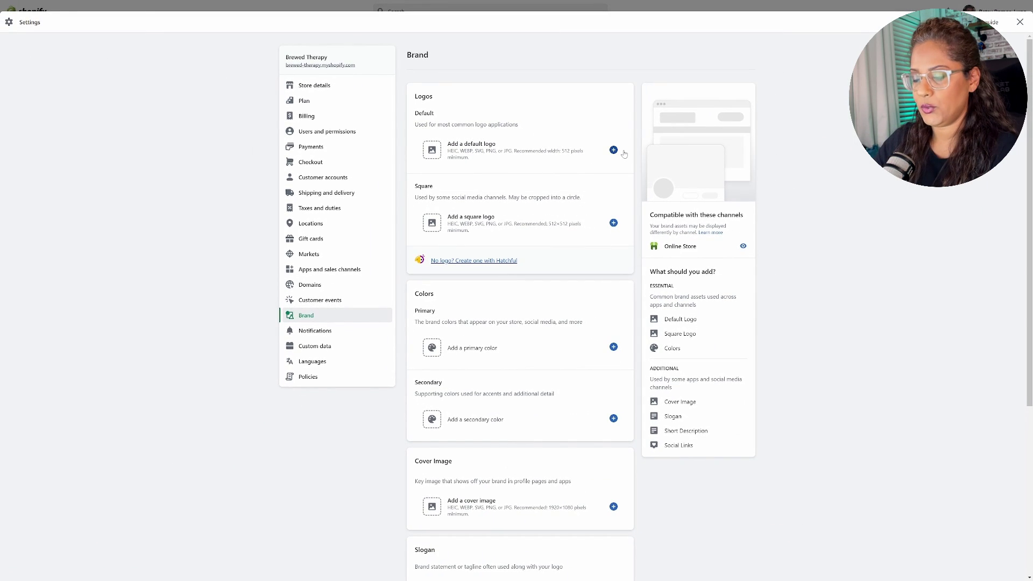
Choose the BREWED THERAPY Logo image from the library as the default logo
left_click(615, 152)
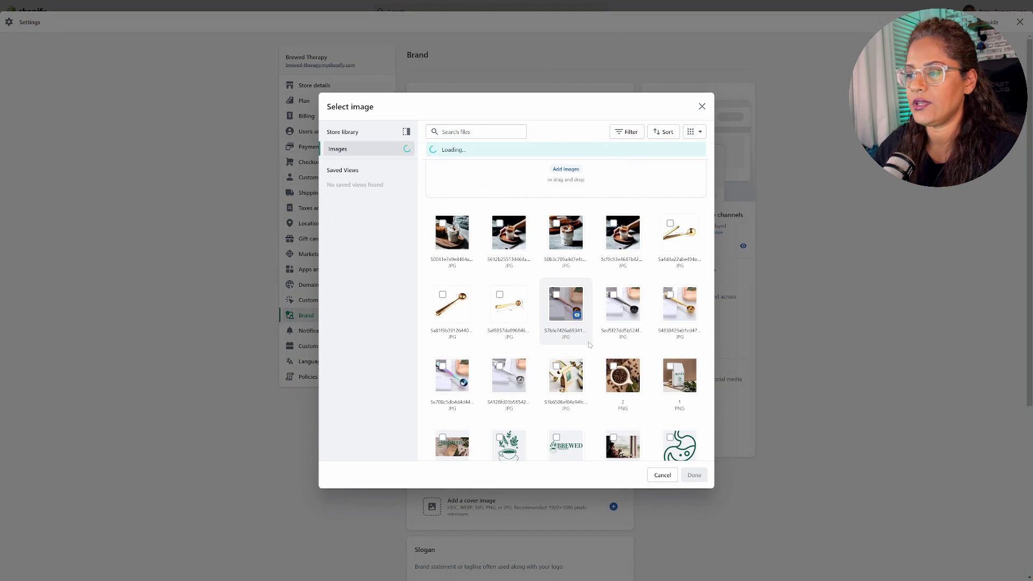
scroll(563, 344, "down", 1)
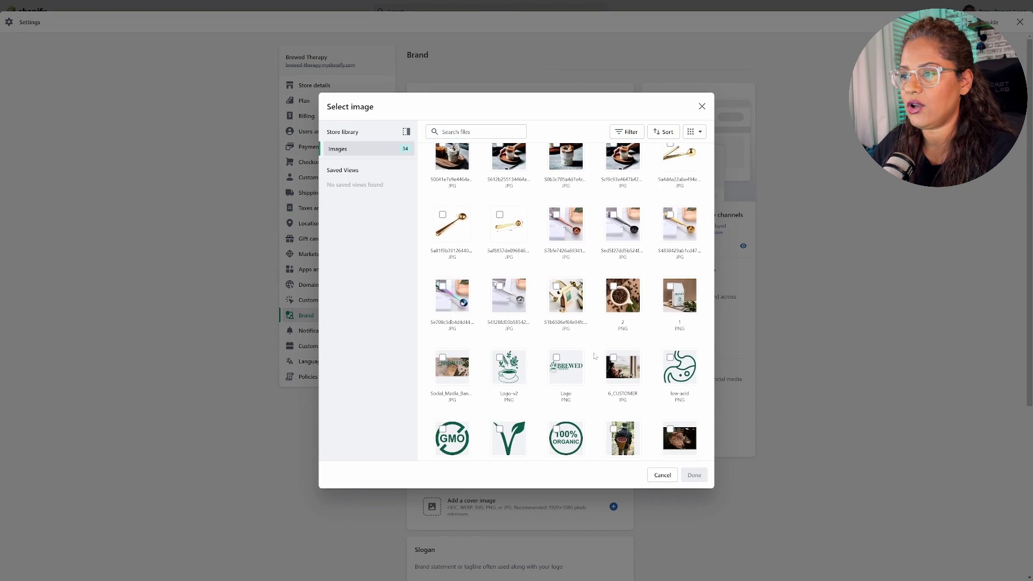
left_click(557, 358)
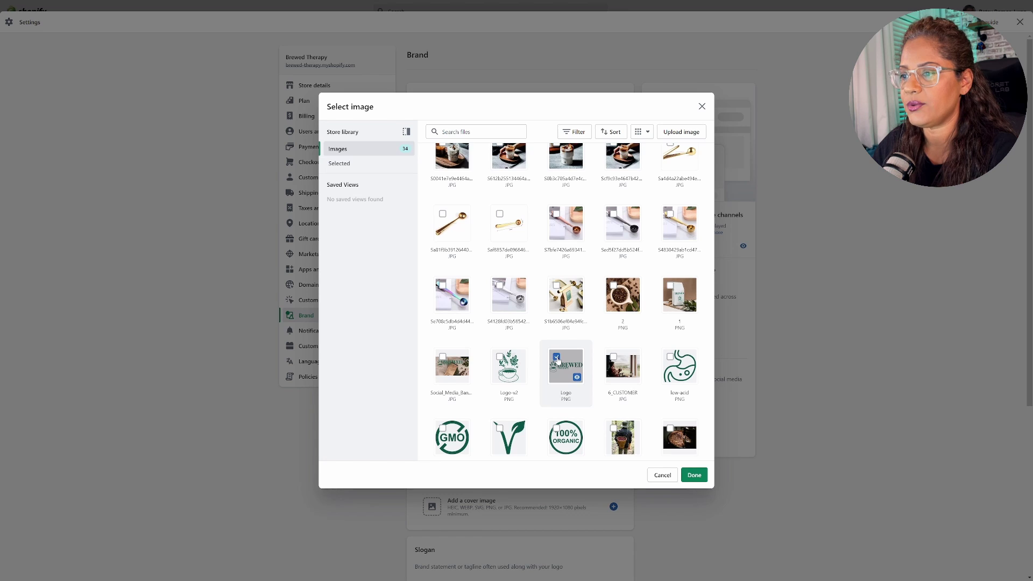
left_click(694, 475)
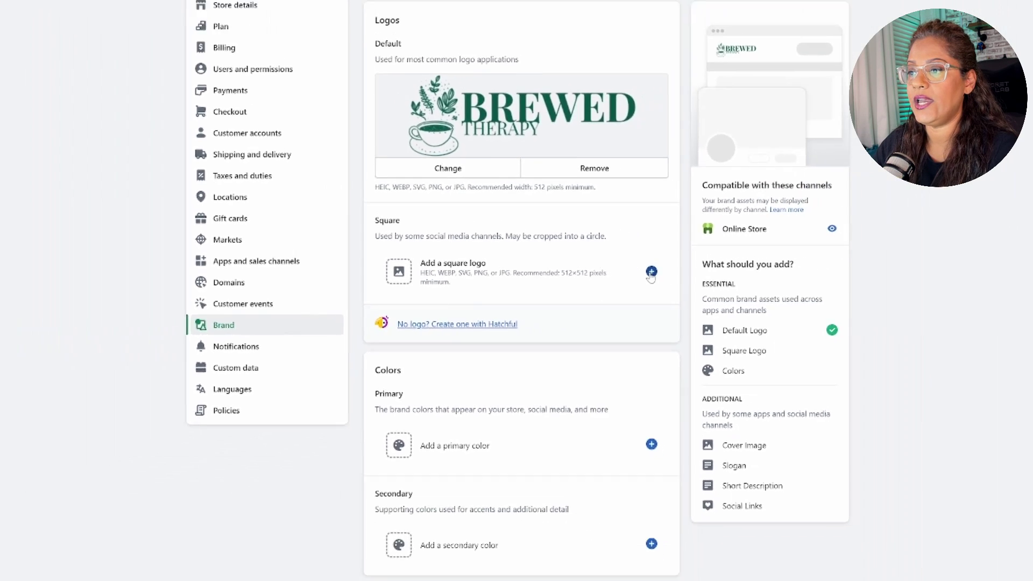
Set the teacup-with-leaves illustration as the square logo
left_click(651, 271)
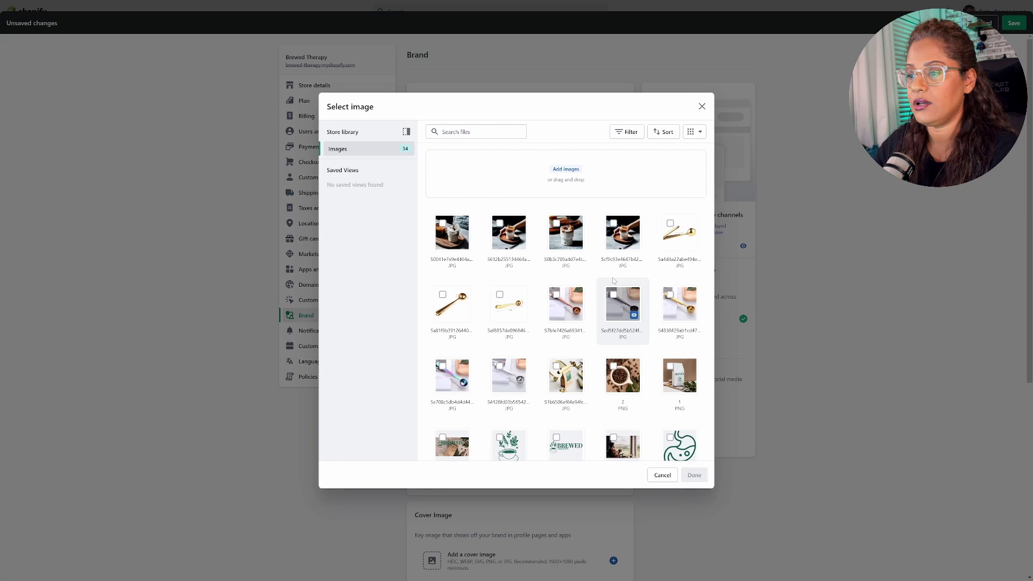
left_click(518, 431)
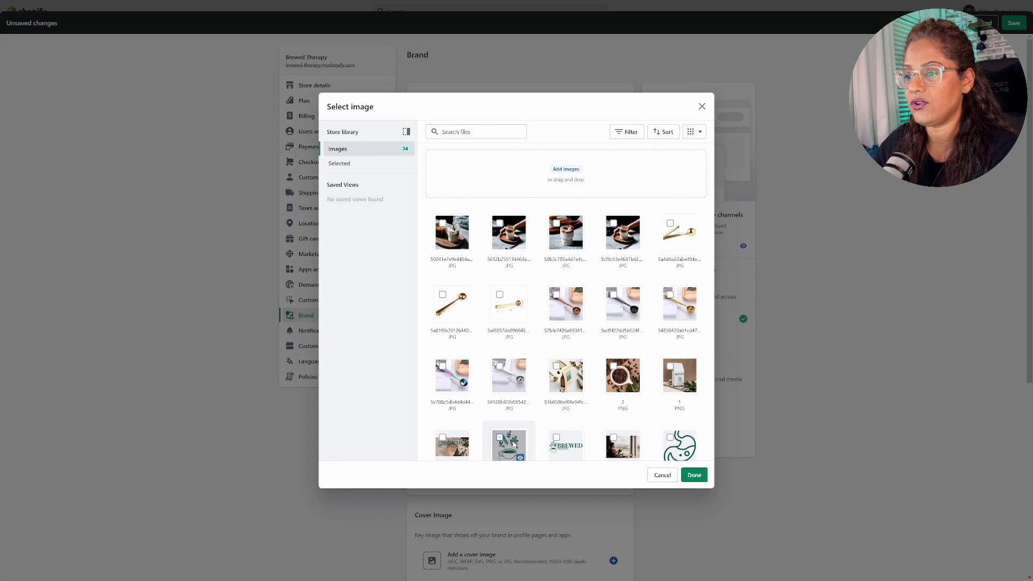
left_click(695, 476)
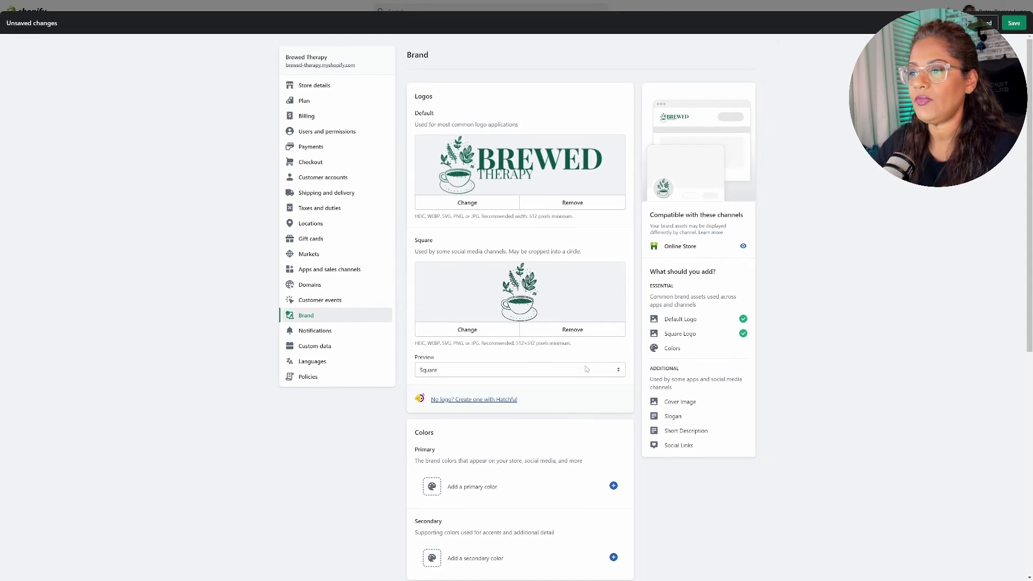
Preview the square logo as circle and favicon shapes
left_click(570, 370)
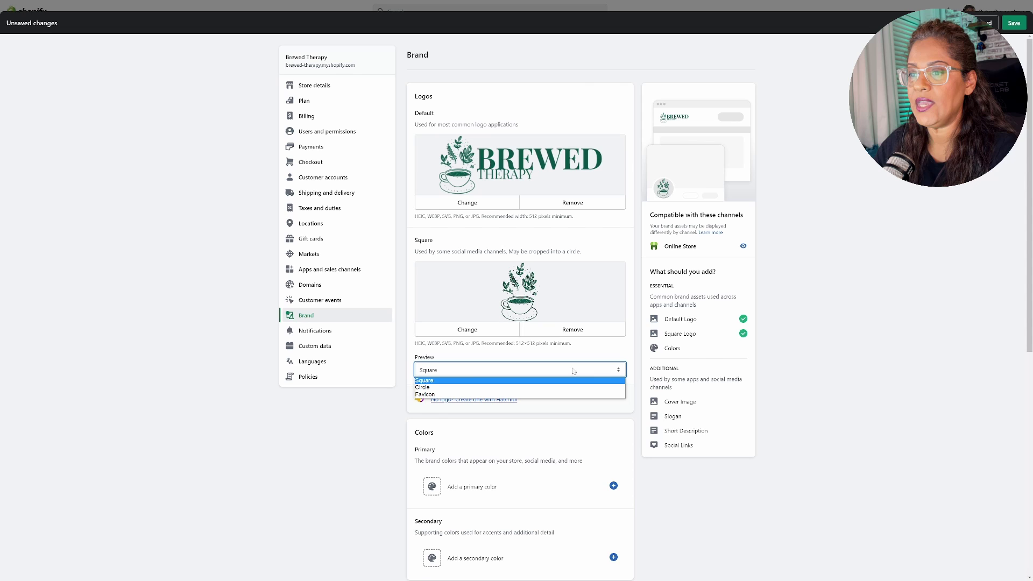
left_click(451, 385)
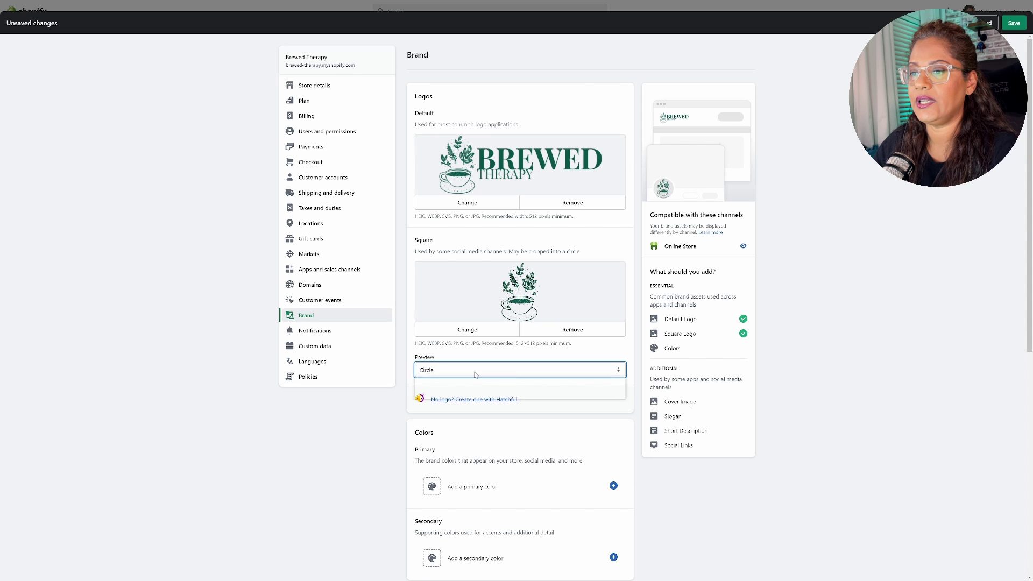
left_click(455, 370)
left_click(459, 398)
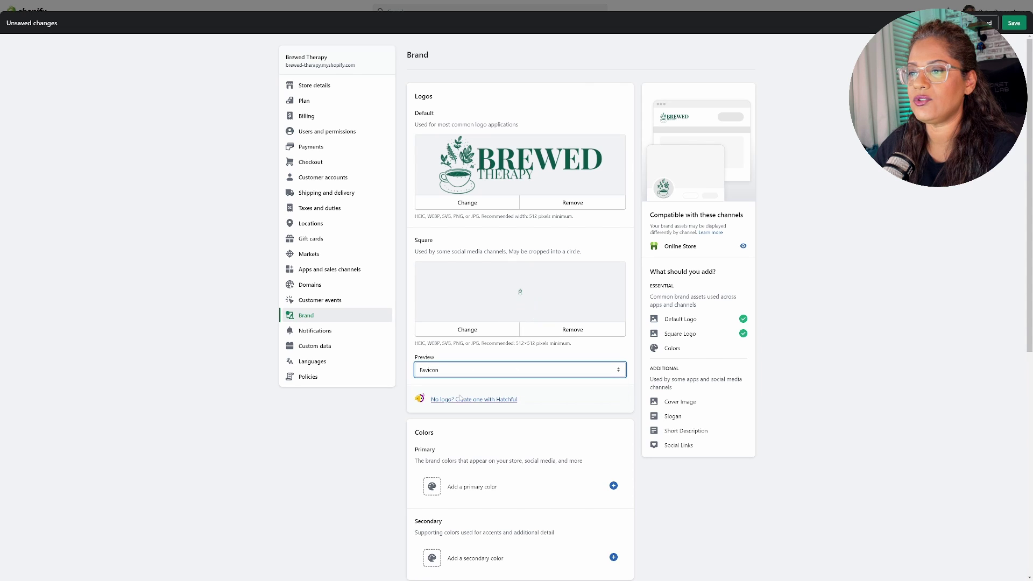
left_click(494, 370)
left_click(473, 387)
left_click(474, 371)
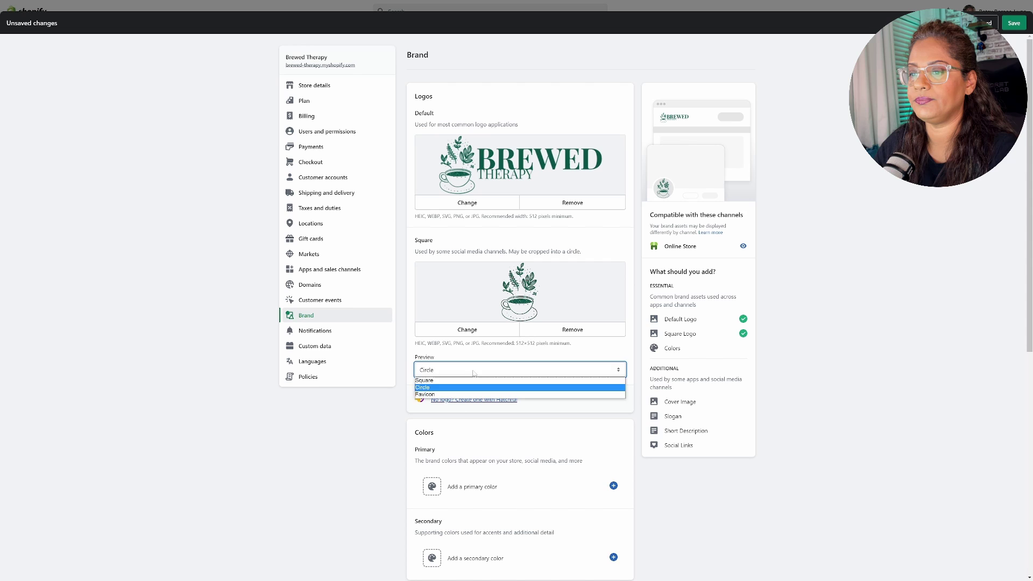
scroll(638, 377, "down", 3)
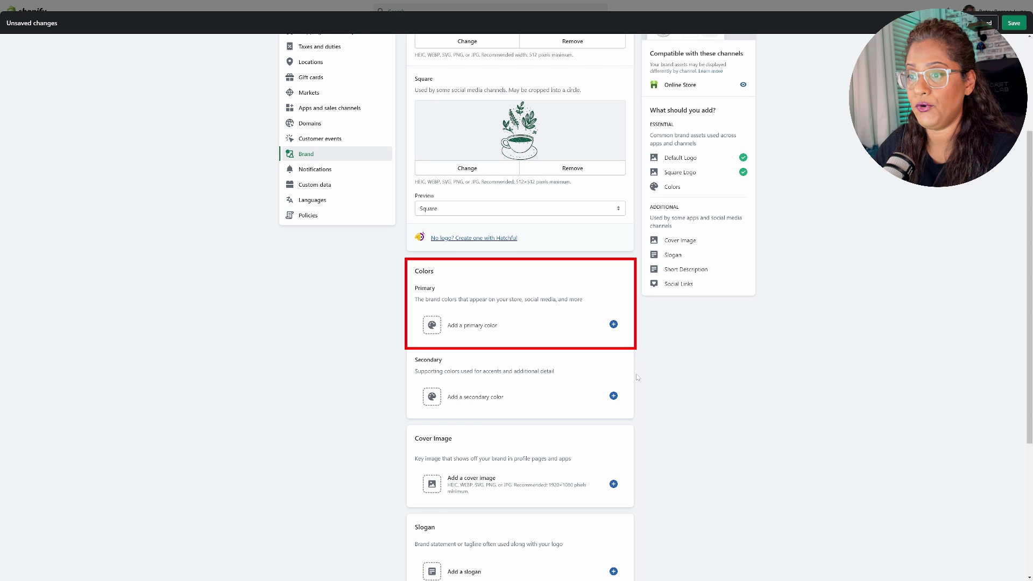
Set the primary brand colour to #095448
left_click(437, 329)
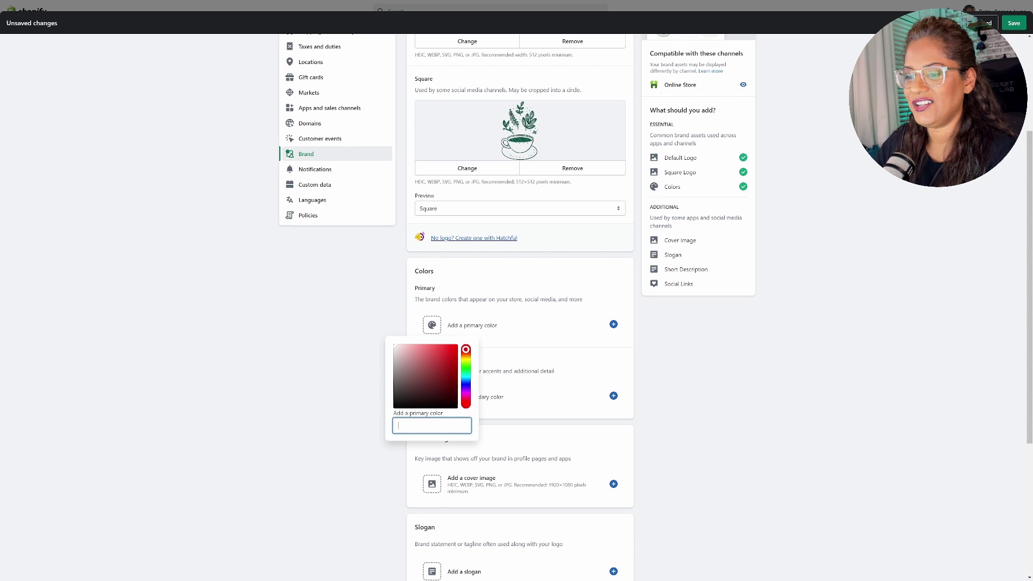
type("095448")
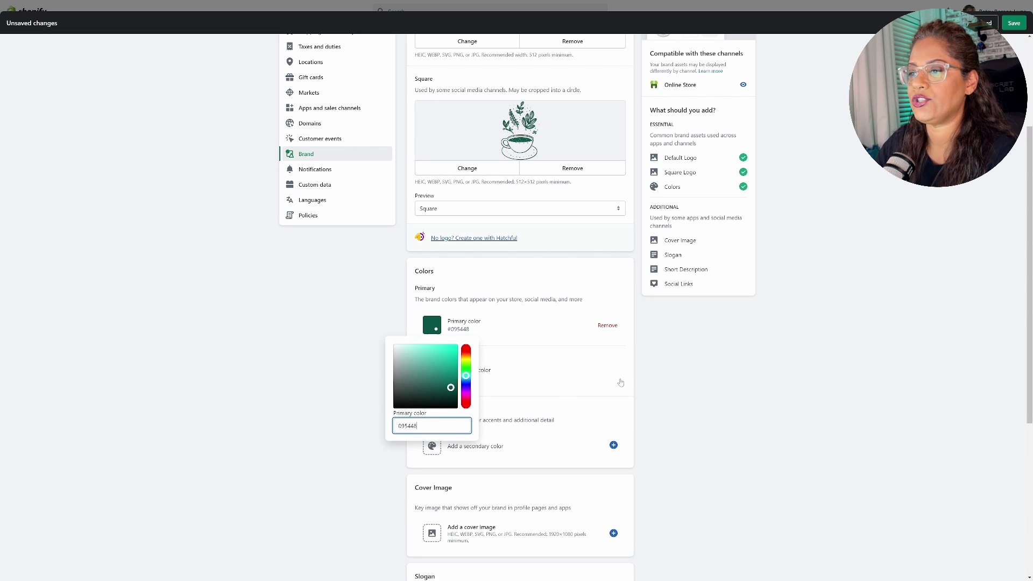
left_click(515, 437)
left_click(520, 371)
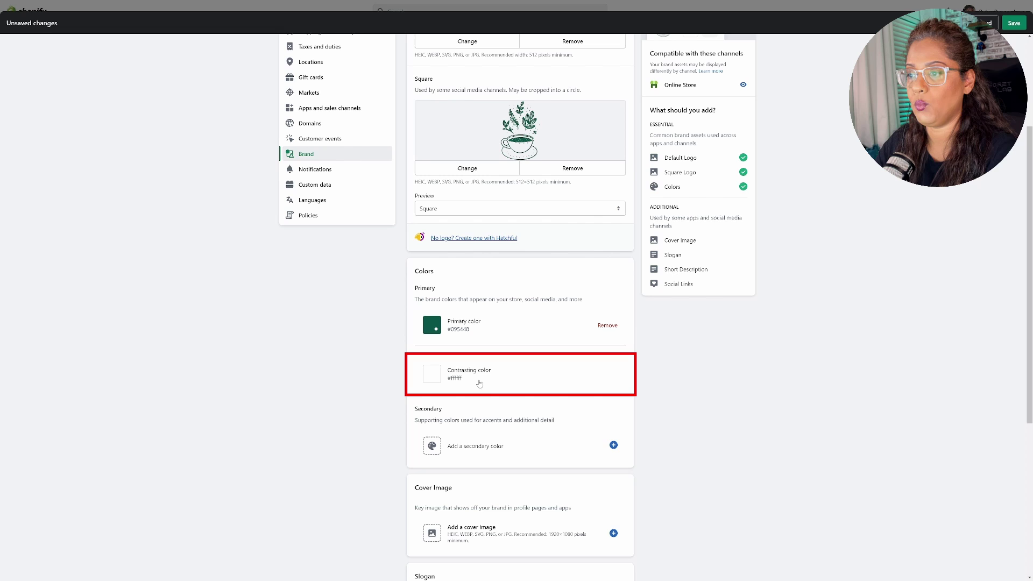
Add secondary brand colours #DDD7D3 and #252222
scroll(488, 384, "down", 1)
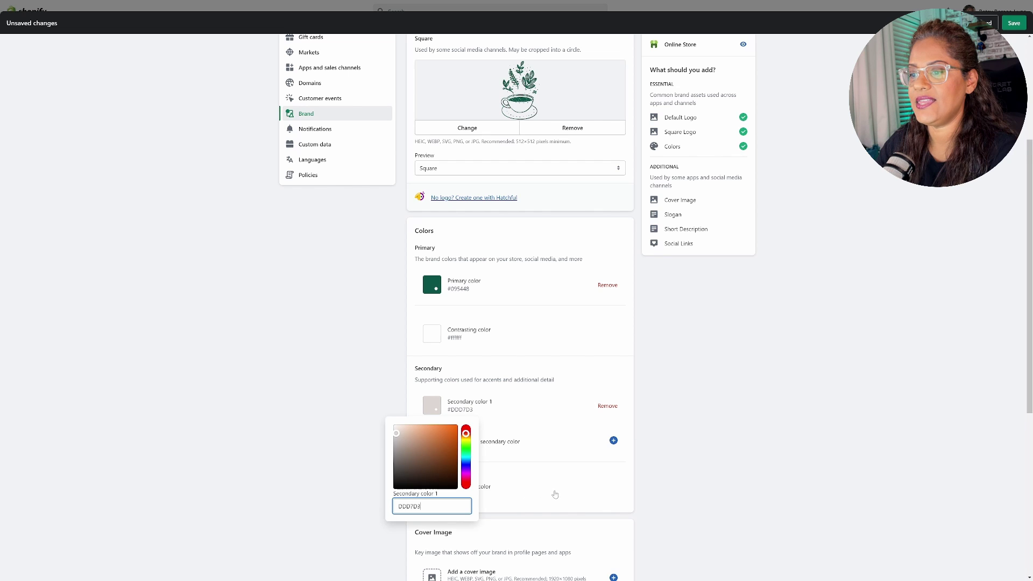
left_click(561, 493)
left_click(514, 444)
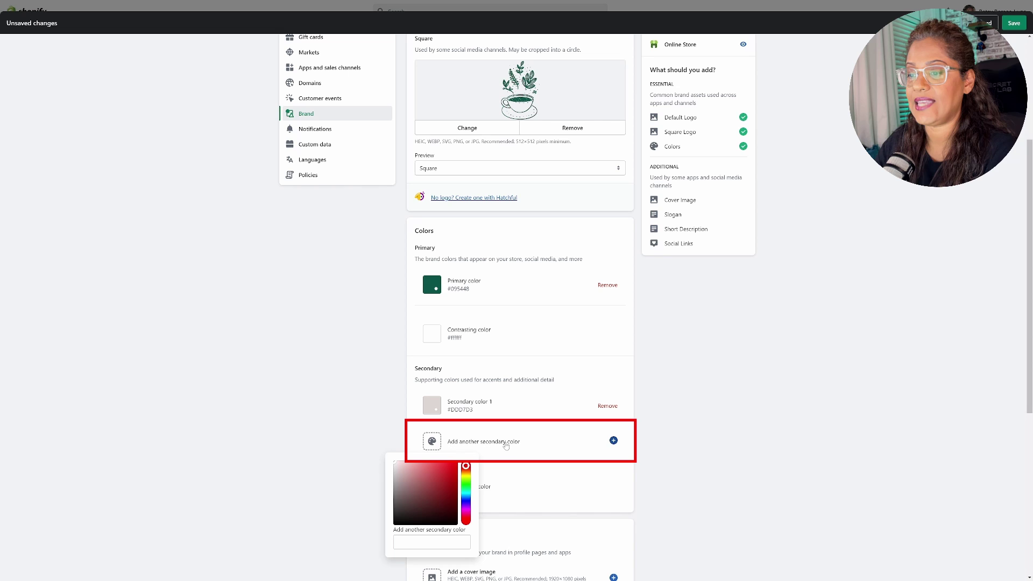
left_click(506, 444)
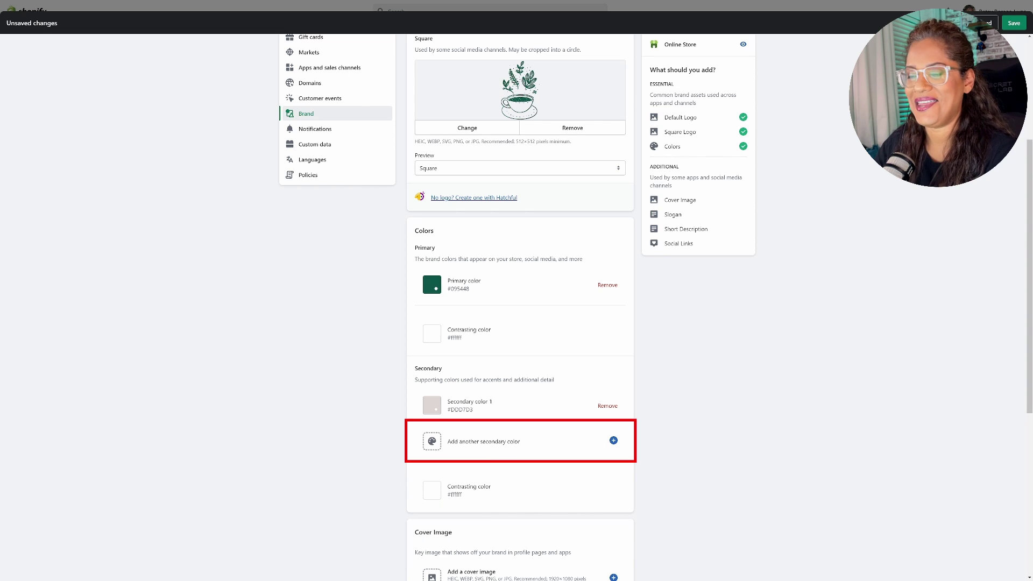
left_click(432, 441)
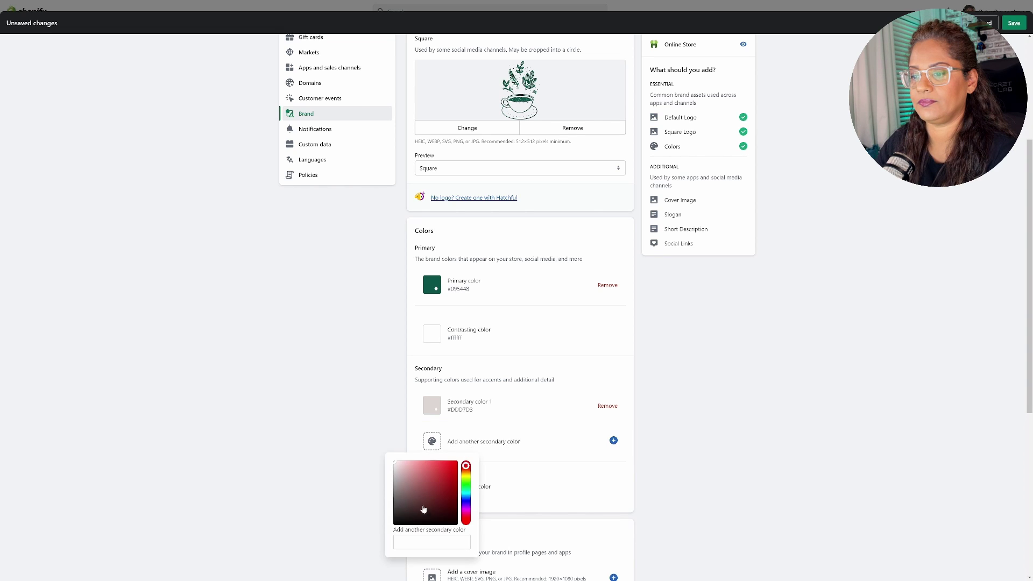
left_click(432, 543)
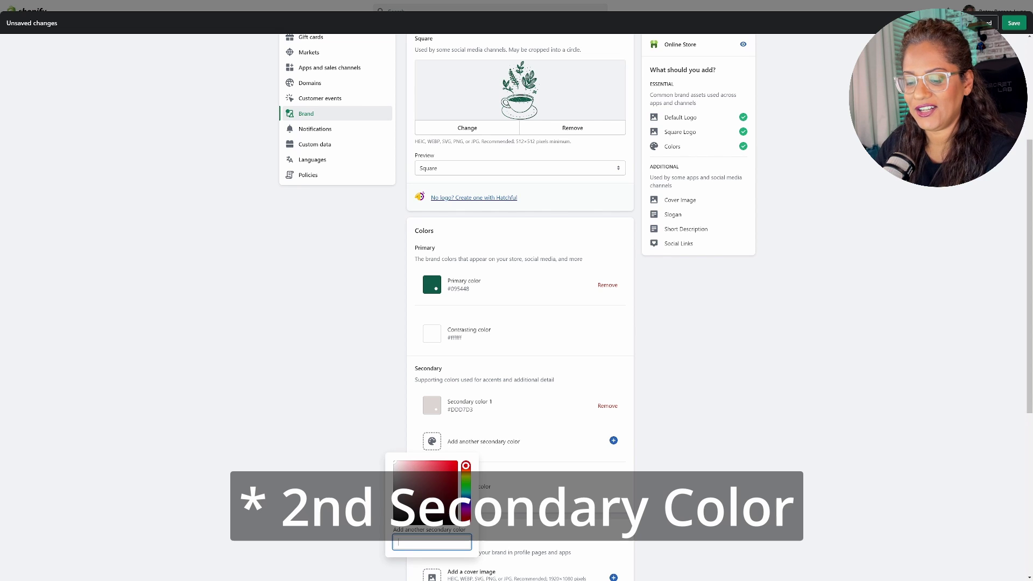
type("252222")
left_click(621, 509)
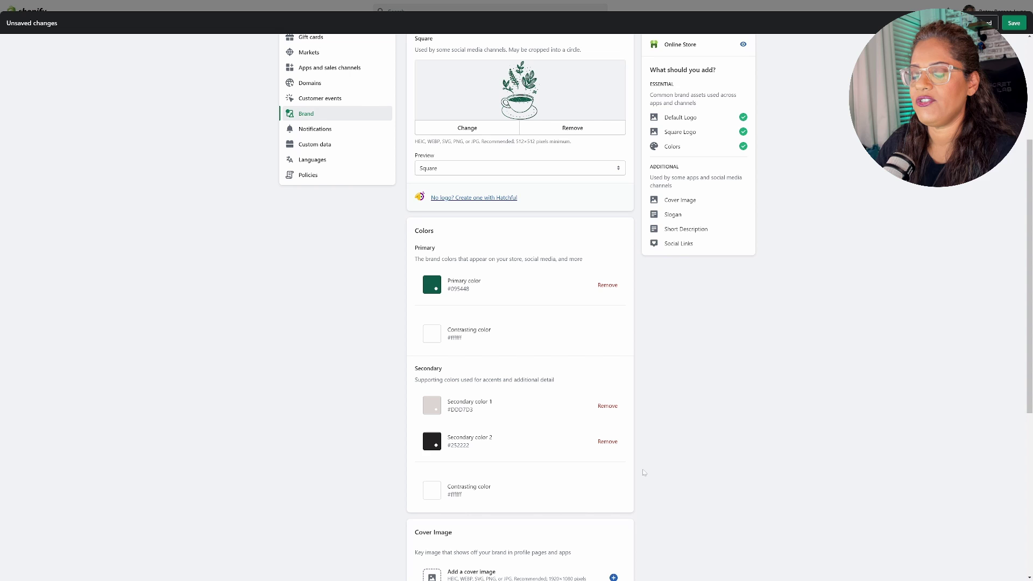
scroll(644, 473, "up", 2)
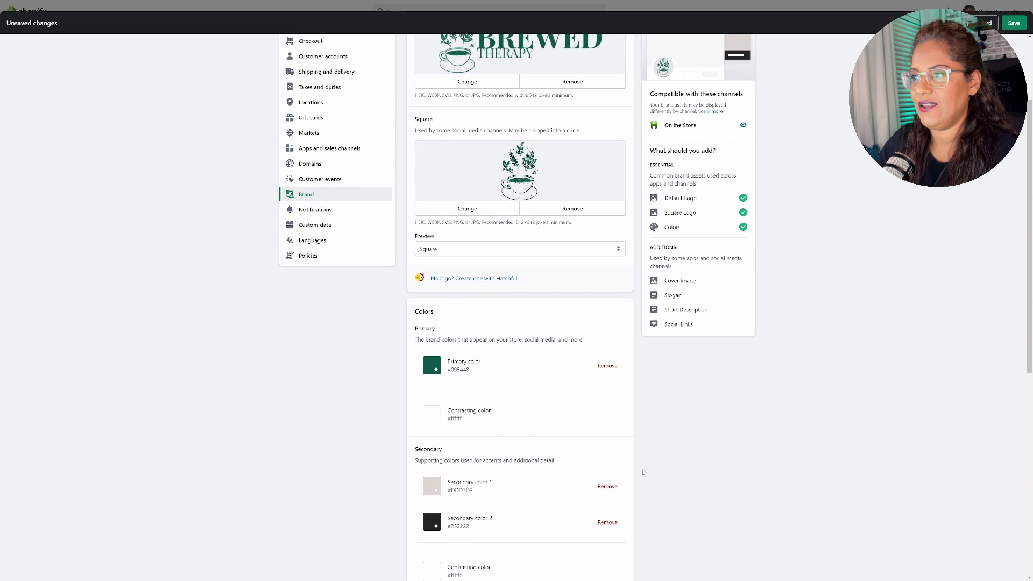
scroll(644, 472, "up", 1)
scroll(644, 473, "up", 1)
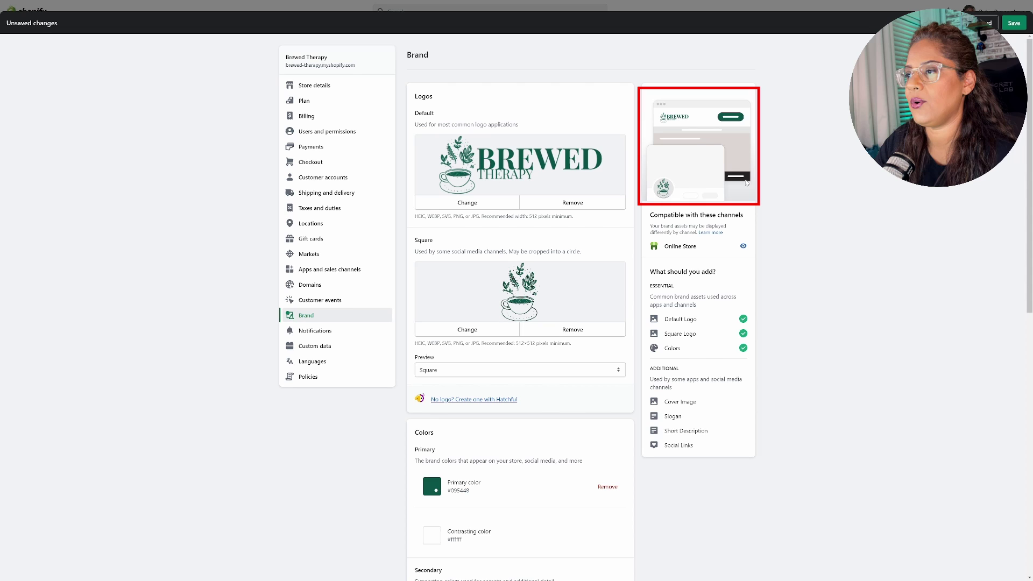
scroll(594, 366, "down", 5)
scroll(594, 367, "down", 3)
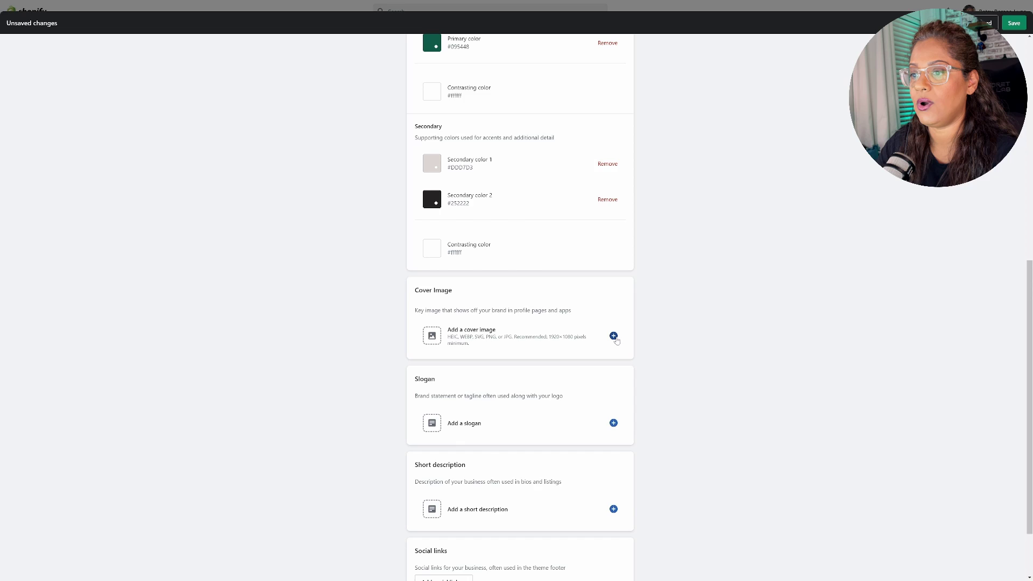
Choose the Social_Media_Banner image with the Brewed coffee bag as the cover image
left_click(614, 336)
scroll(620, 350, "down", 2)
scroll(620, 350, "down", 2)
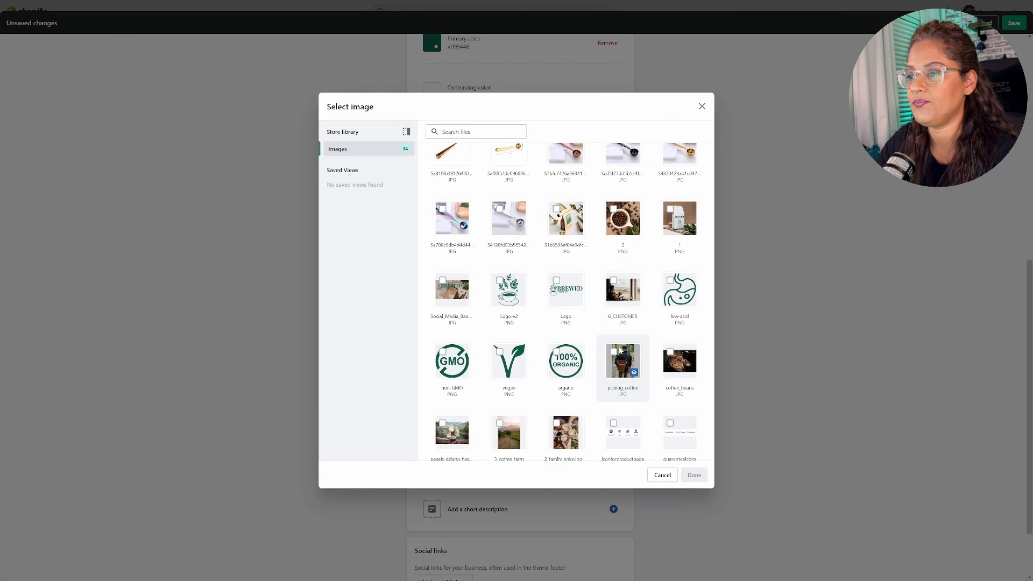
scroll(620, 350, "down", 2)
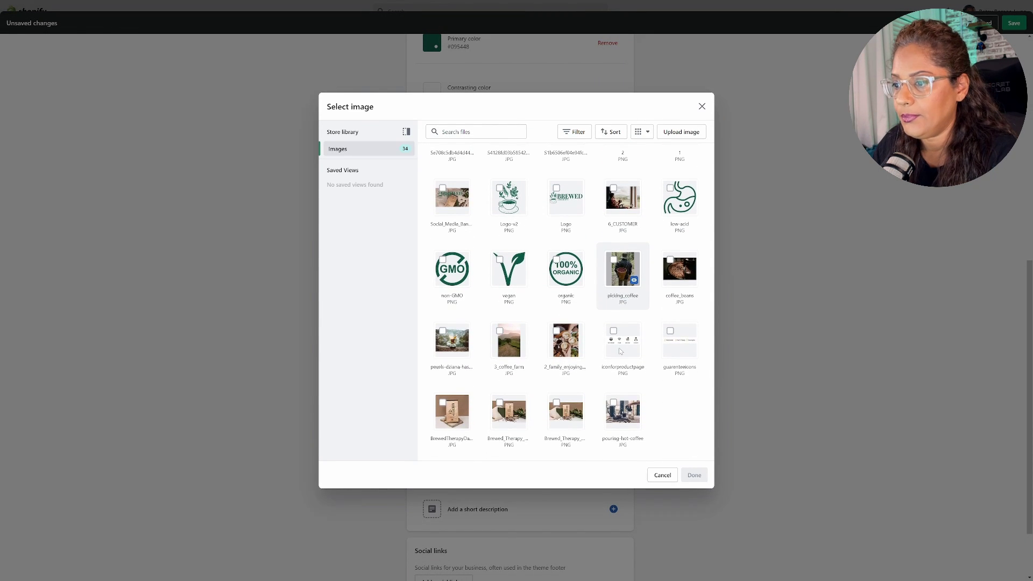
scroll(620, 351, "up", 1)
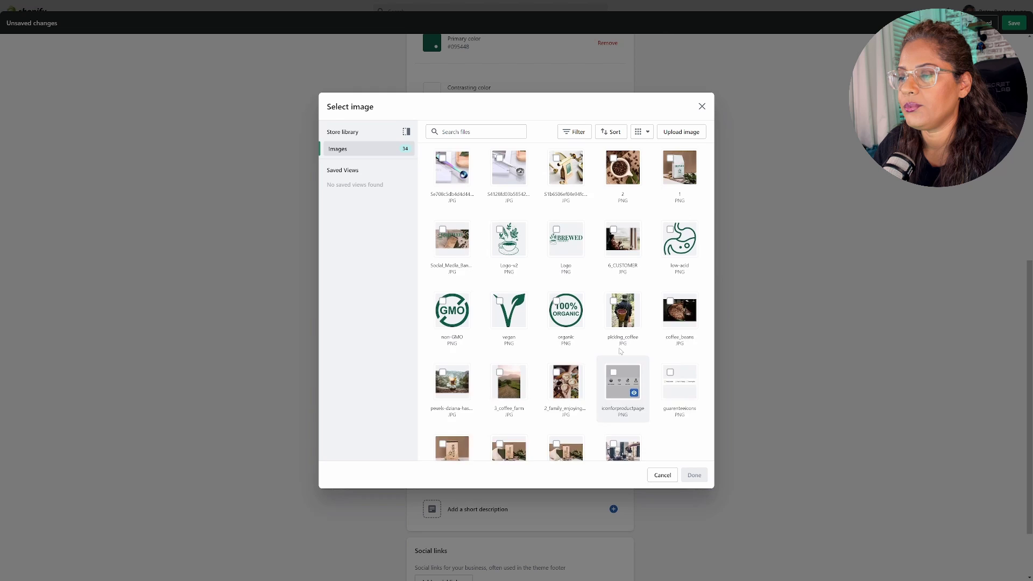
scroll(620, 351, "up", 1)
left_click(452, 317)
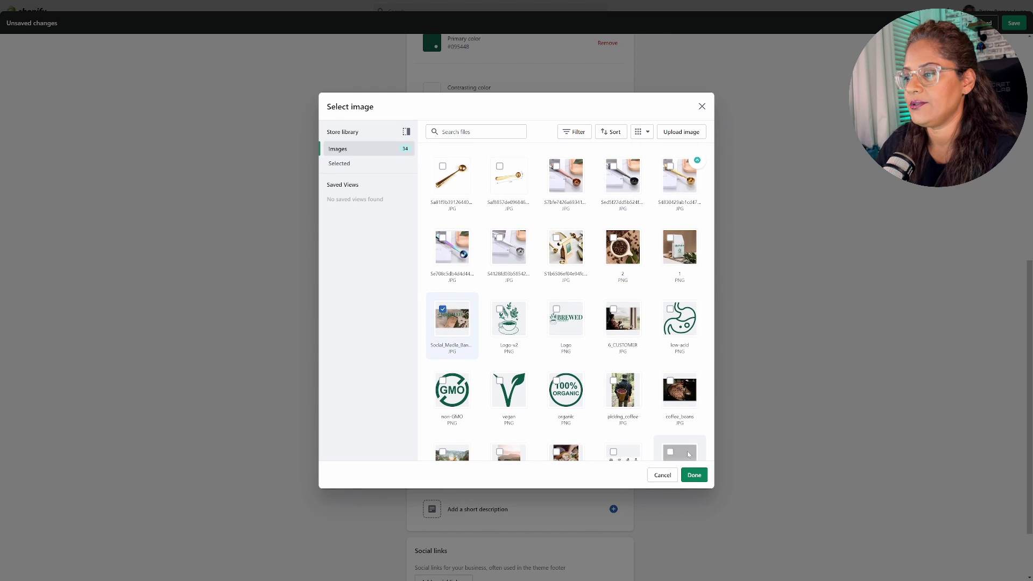
left_click(694, 475)
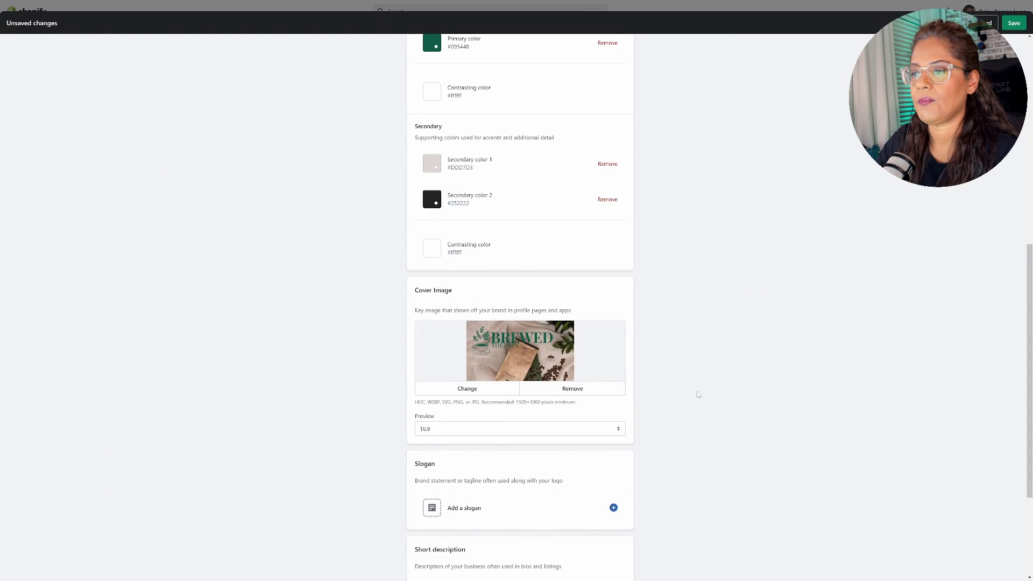
scroll(693, 379, "up", 2)
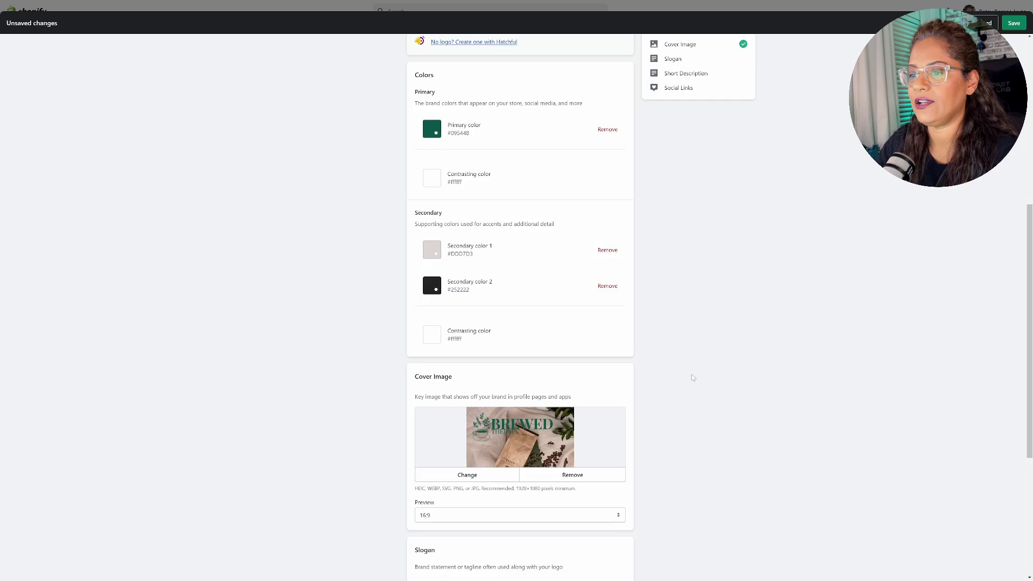
scroll(692, 376, "up", 5)
scroll(699, 215, "up", 1)
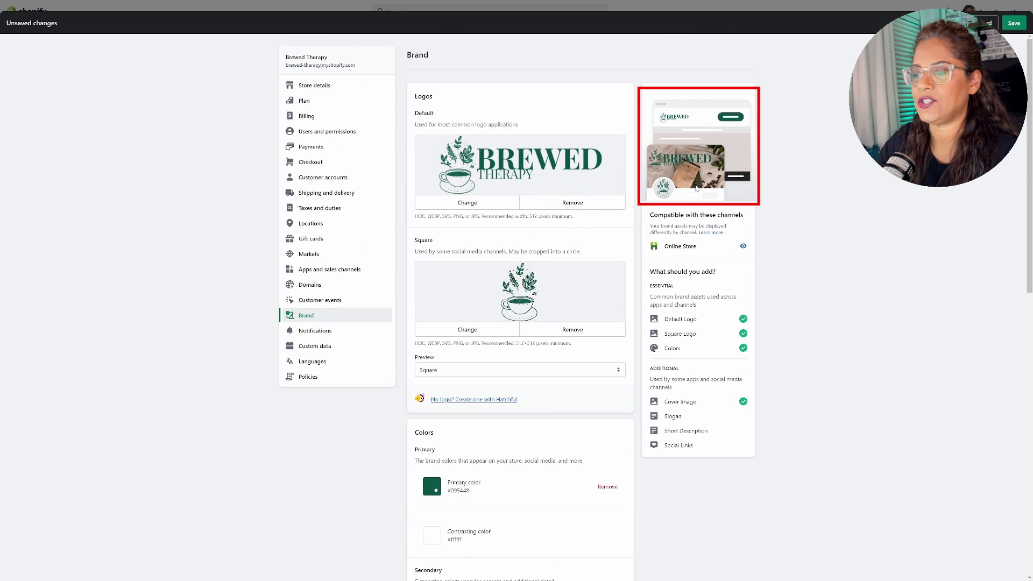
scroll(776, 342, "down", 3)
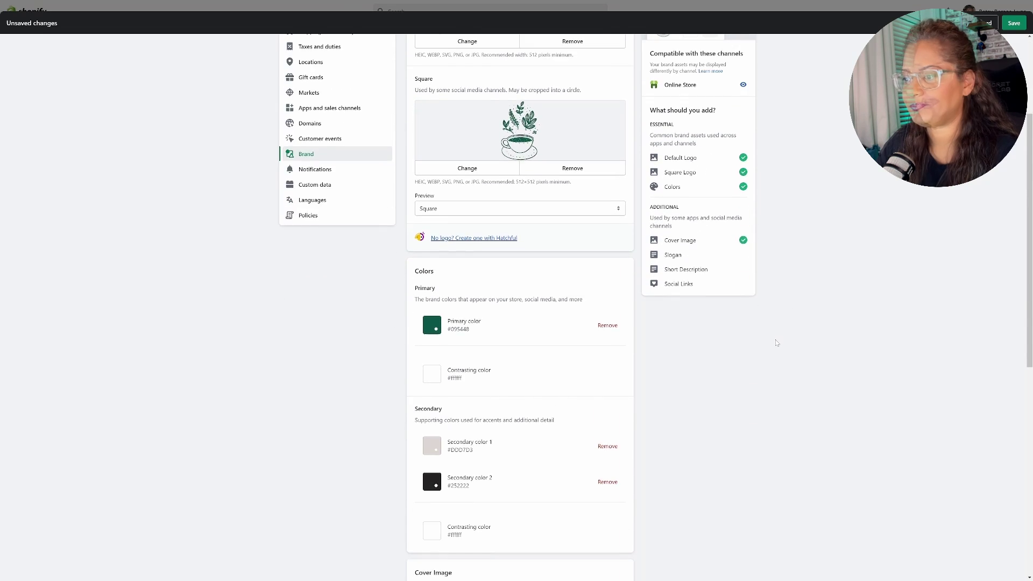
scroll(484, 346, "down", 7)
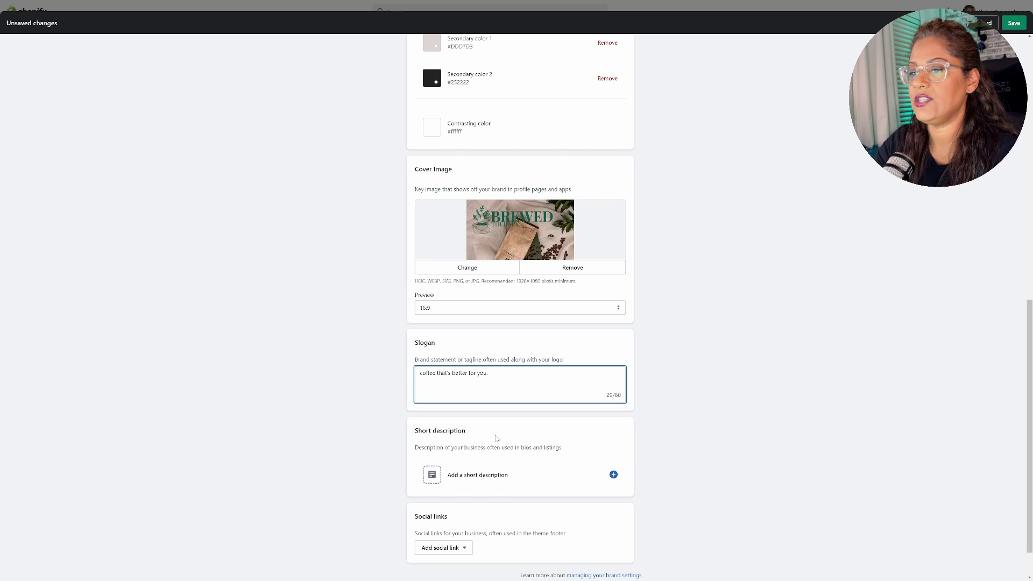
Capitalize the slogan to "Coffee that's better for you." and begin a short description
key("BackSpace")
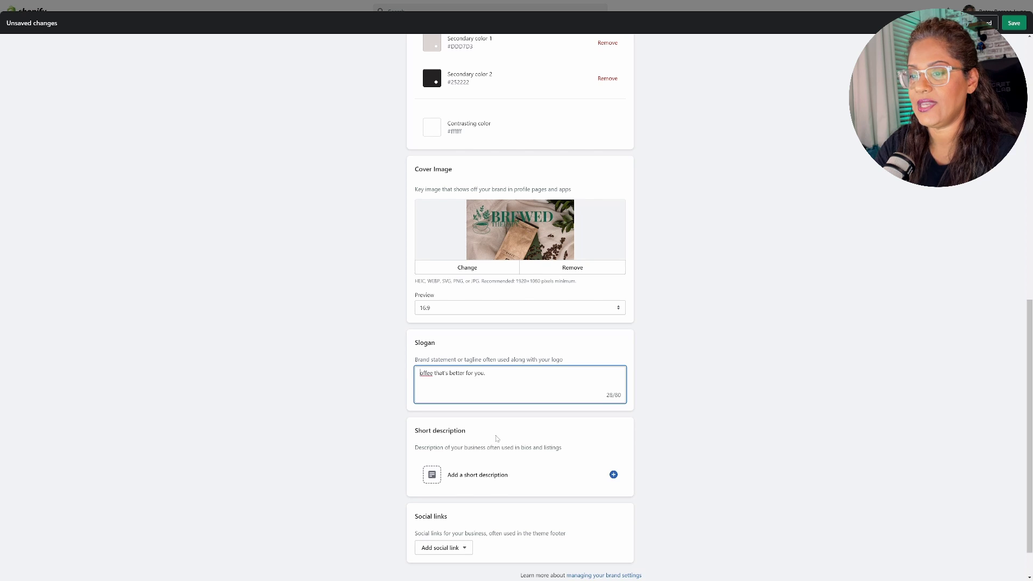
type("C")
left_click(478, 474)
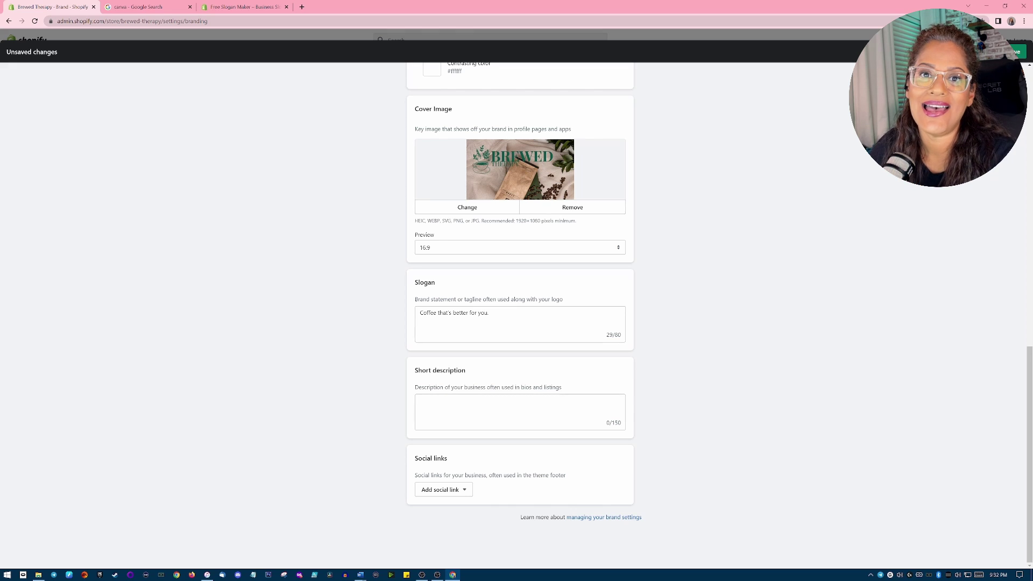
Browse the 1,023 "healthy coffee" slogan ideas in the Slogan Maker tab
left_click(237, 7)
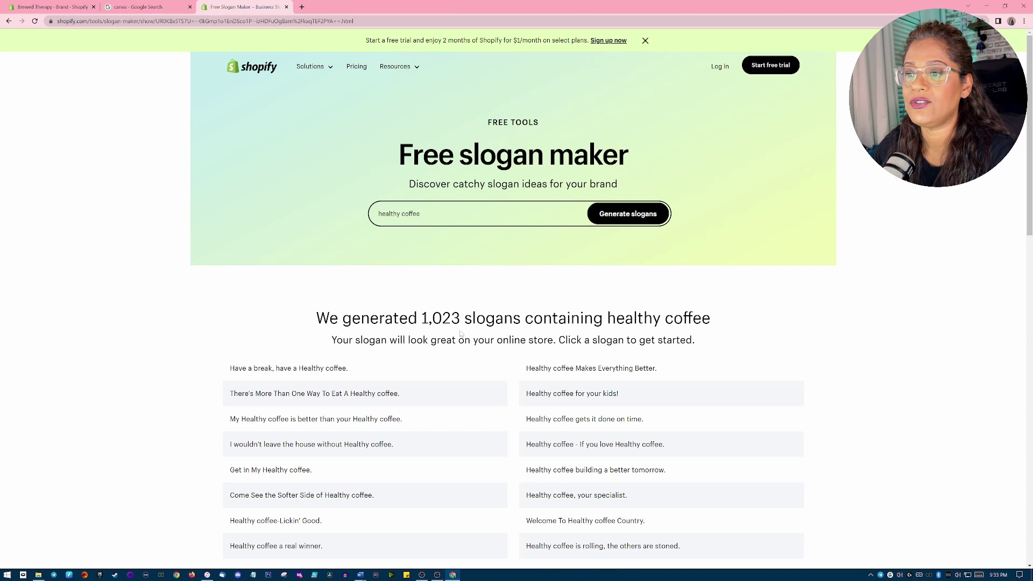
scroll(816, 346, "down", 2)
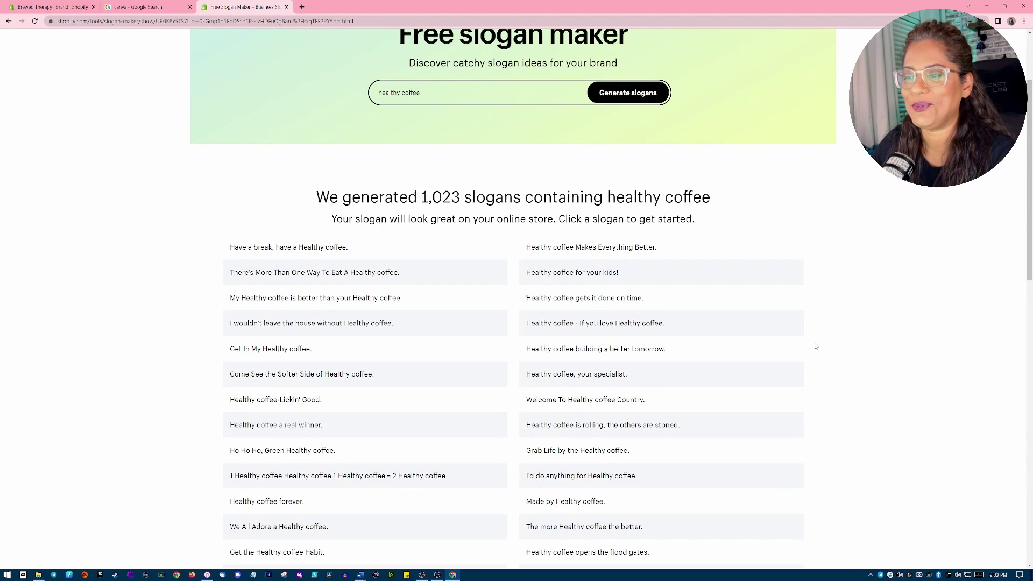
scroll(816, 346, "down", 3)
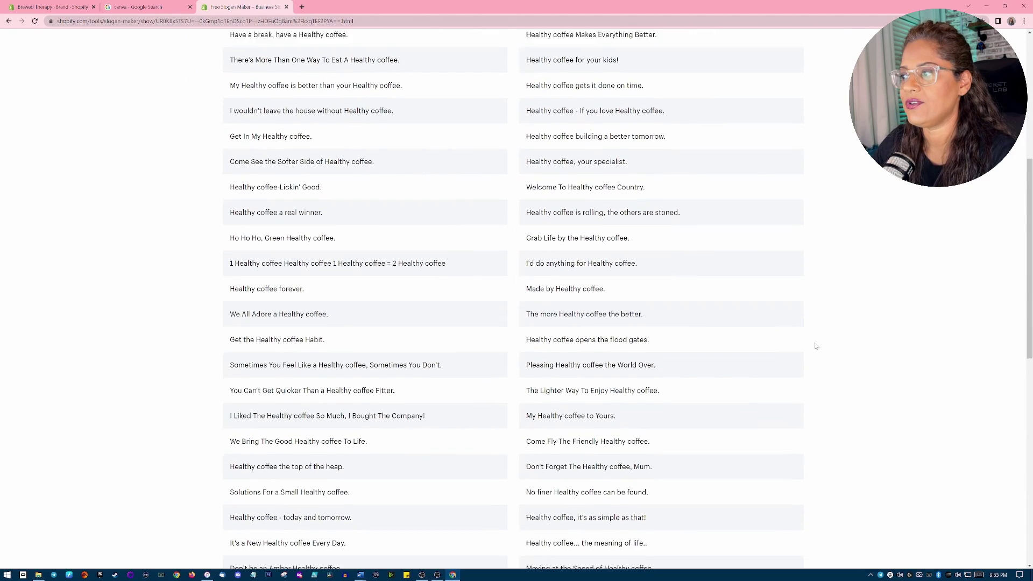
scroll(816, 346, "down", 2)
scroll(816, 346, "down", 2)
scroll(815, 346, "down", 1)
scroll(816, 346, "down", 1)
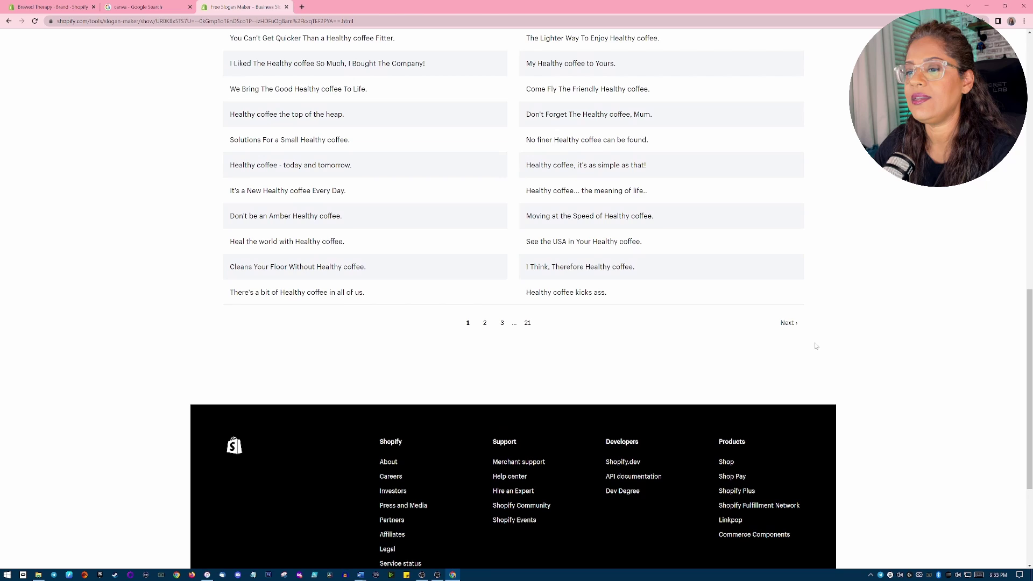
scroll(815, 346, "up", 4)
scroll(815, 346, "up", 3)
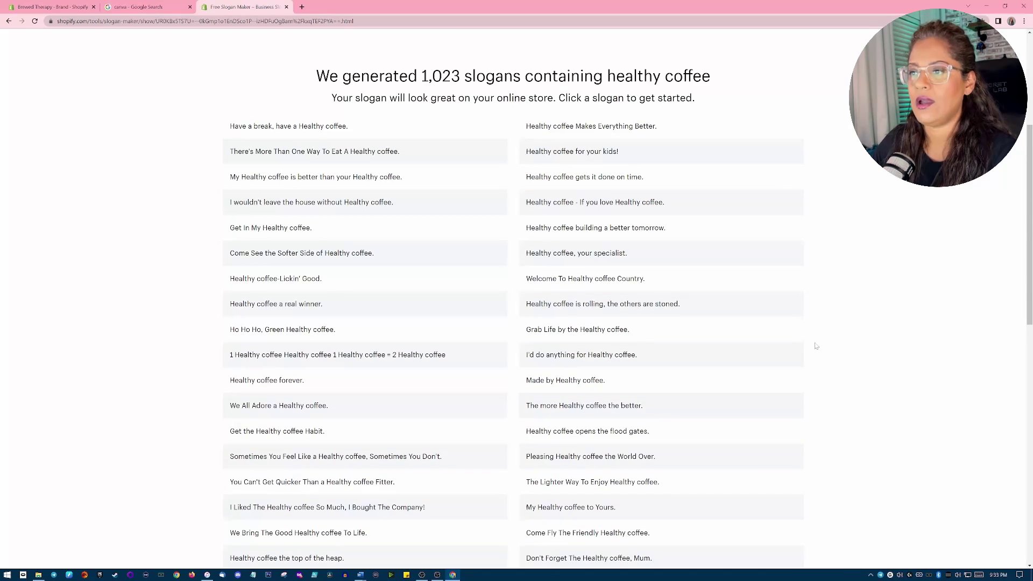
scroll(815, 346, "up", 3)
scroll(816, 346, "up", 2)
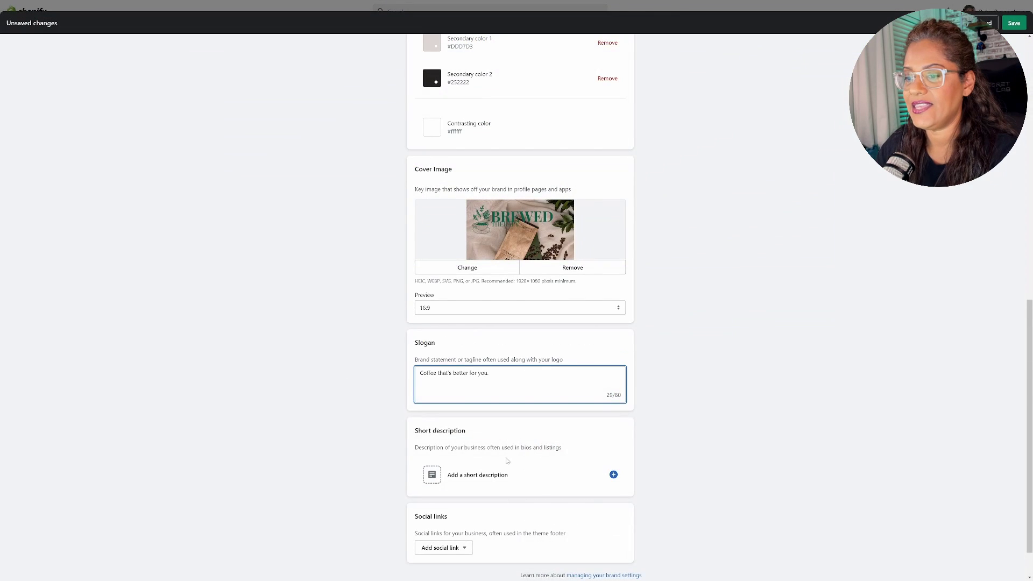
Paste the Certified Organic, Low-Acid, Single-Origin, Non-GMO coffee text as the short description
scroll(508, 461, "down", 1)
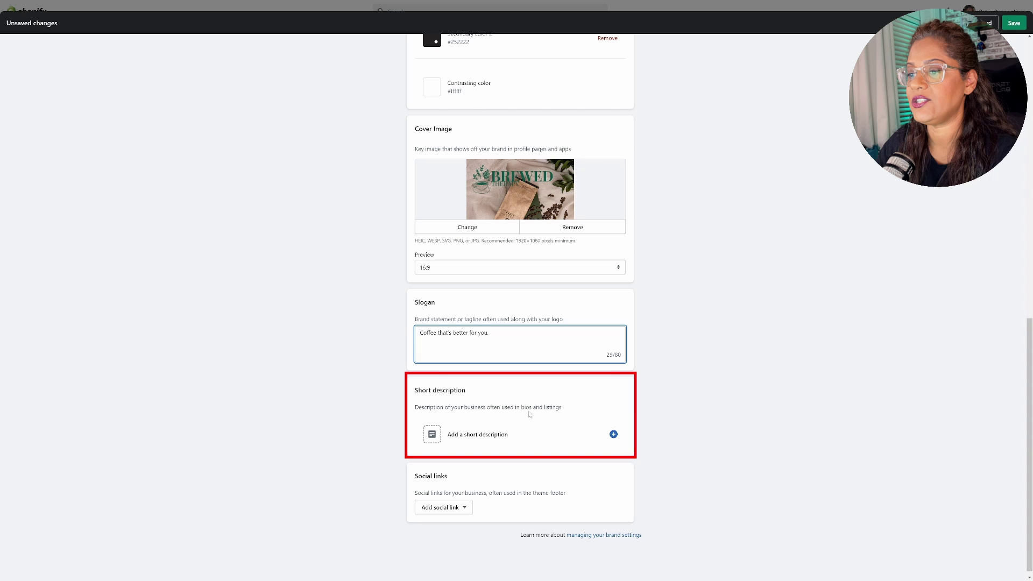
left_click(493, 435)
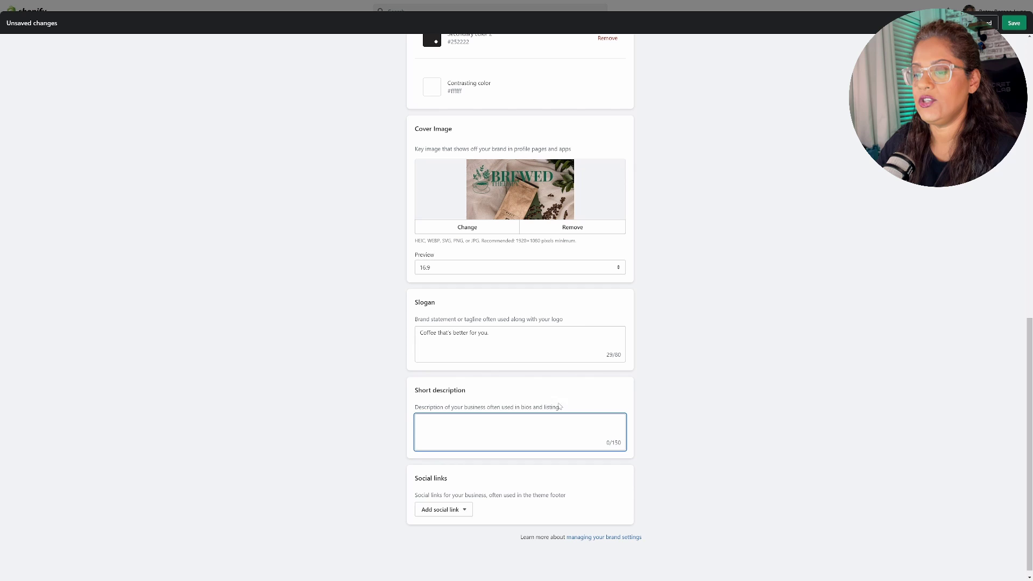
type("Brewed Therapy coffee is always Certified Organic, Low-Acid, Single-Origin, Non-GMO, and freshly roasted right before arriving at your doorstep.")
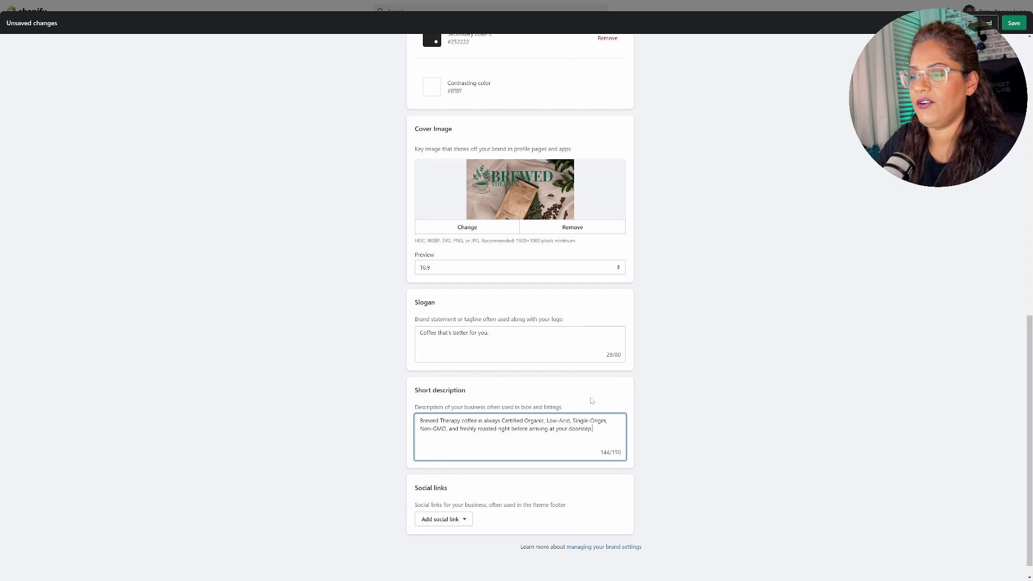
scroll(521, 515, "down", 1)
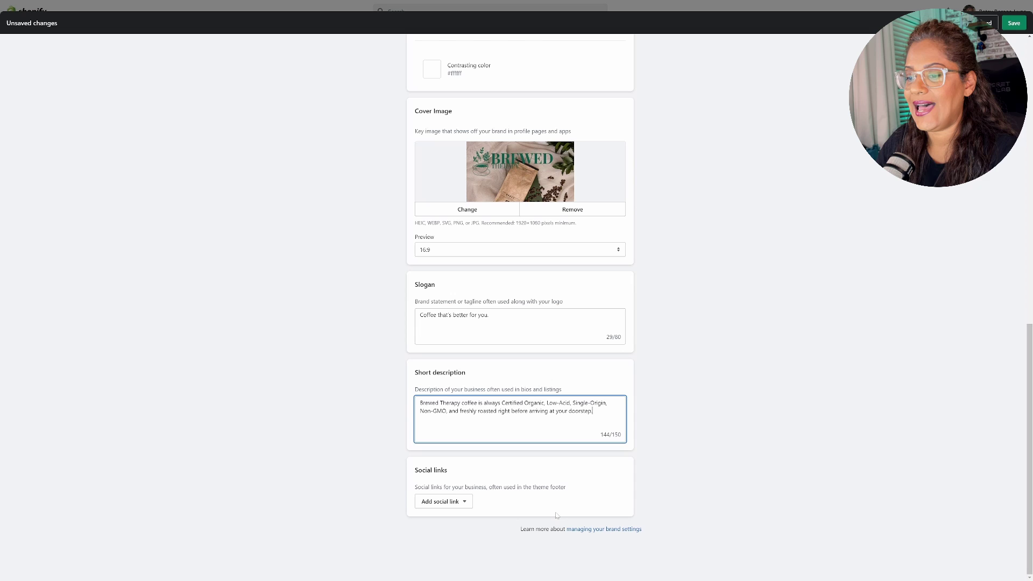
Add Instagram, Pinterest and YouTube social links, then save the Brand settings
left_click(463, 503)
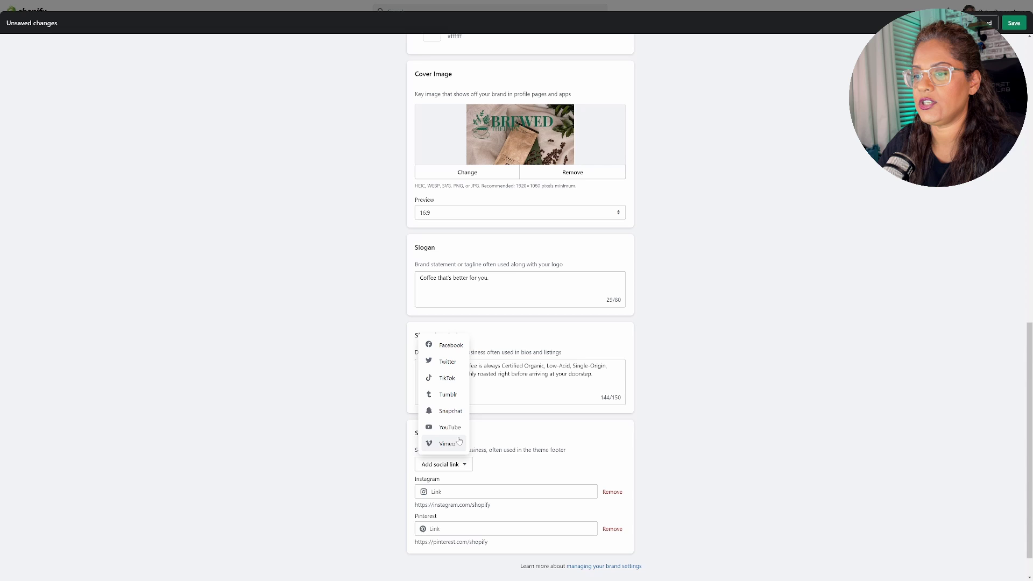
left_click(450, 429)
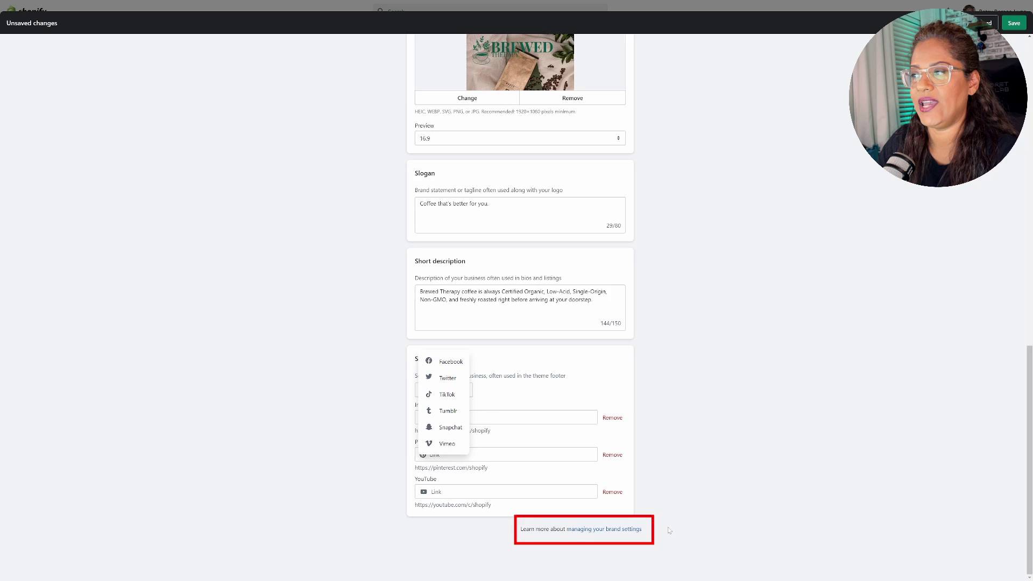
scroll(669, 530, "up", 4)
scroll(669, 531, "up", 4)
scroll(669, 531, "up", 5)
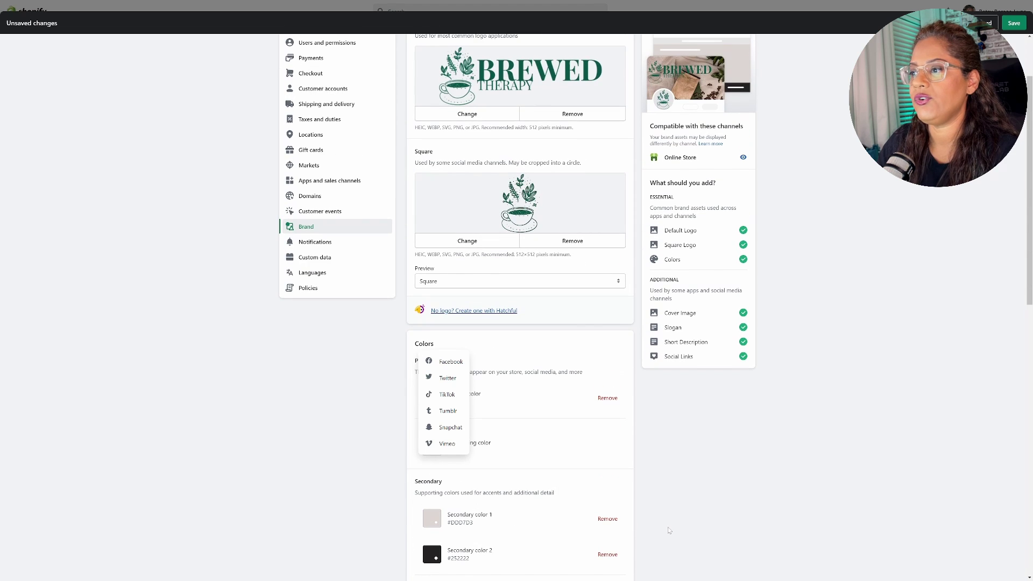
scroll(669, 530, "up", 2)
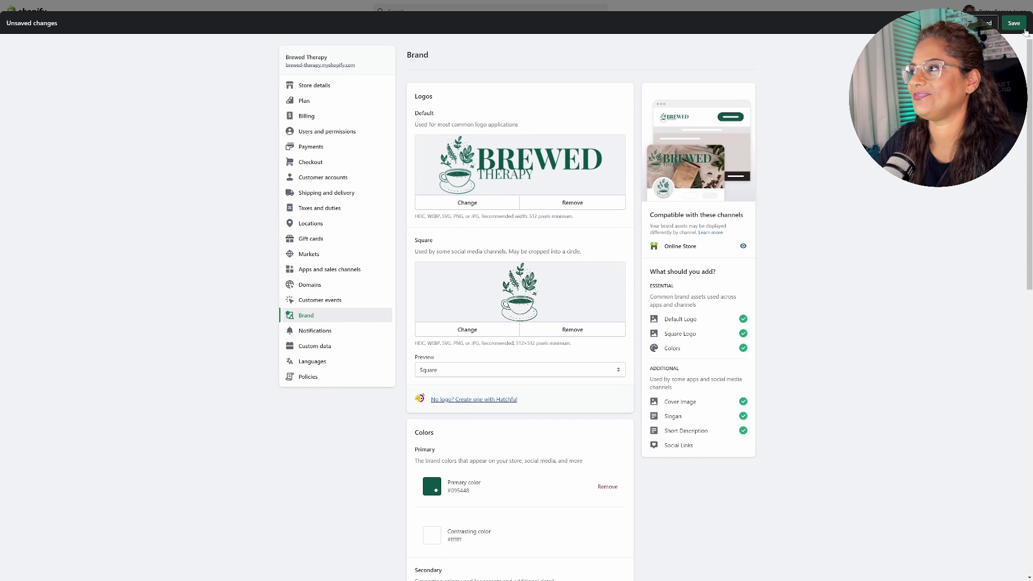
left_click(1023, 29)
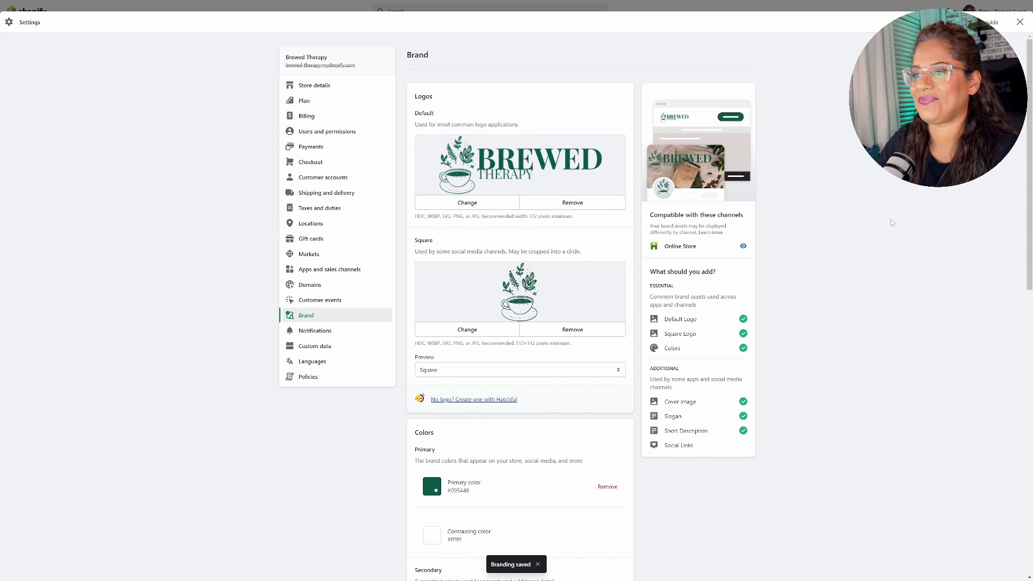
Save Online Store preferences with homepage title "Brewed Therapy" and the organic-coffee meta description
left_click(1019, 22)
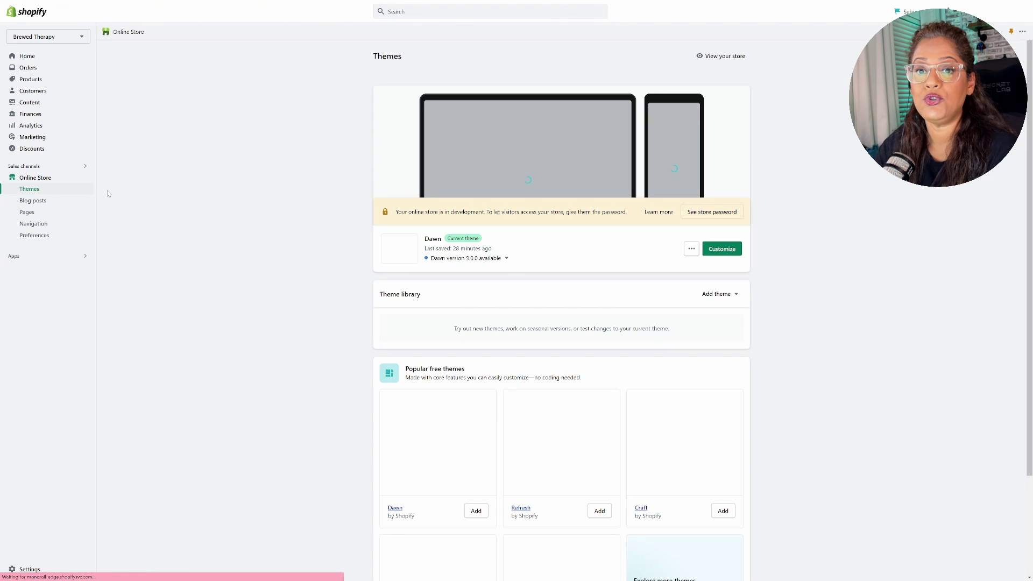
left_click(54, 237)
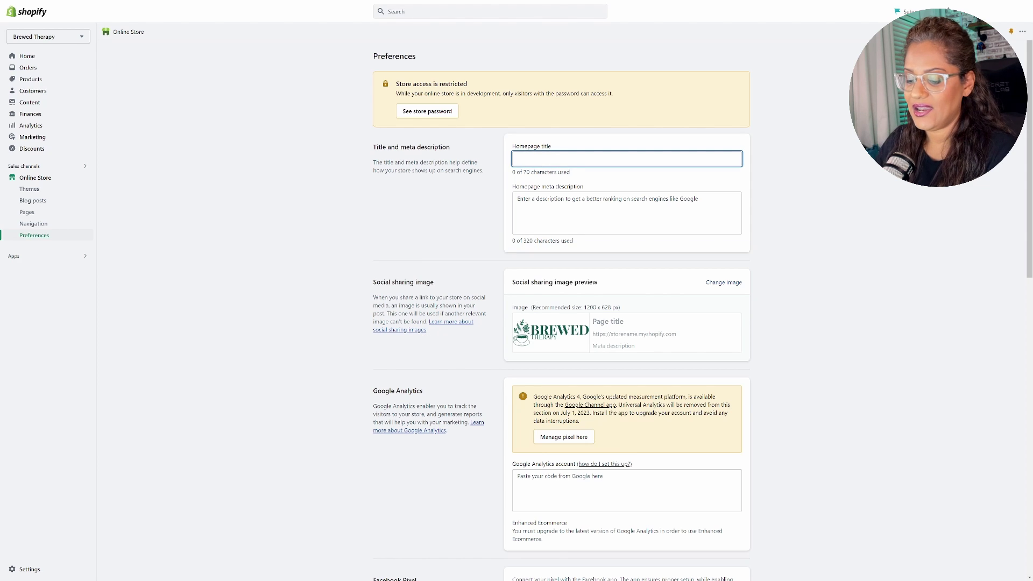
type("Brewed Therapy")
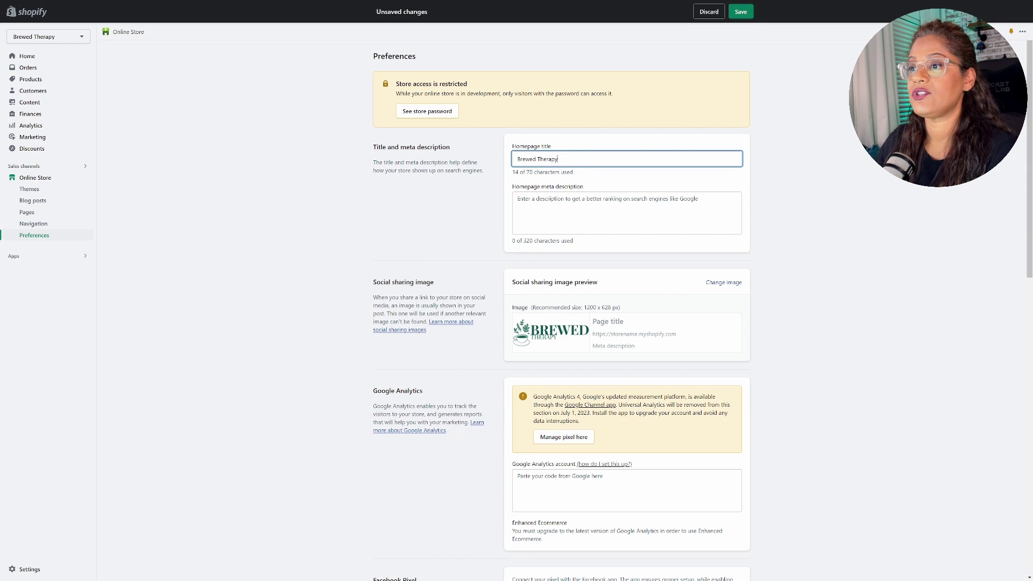
key("Tab")
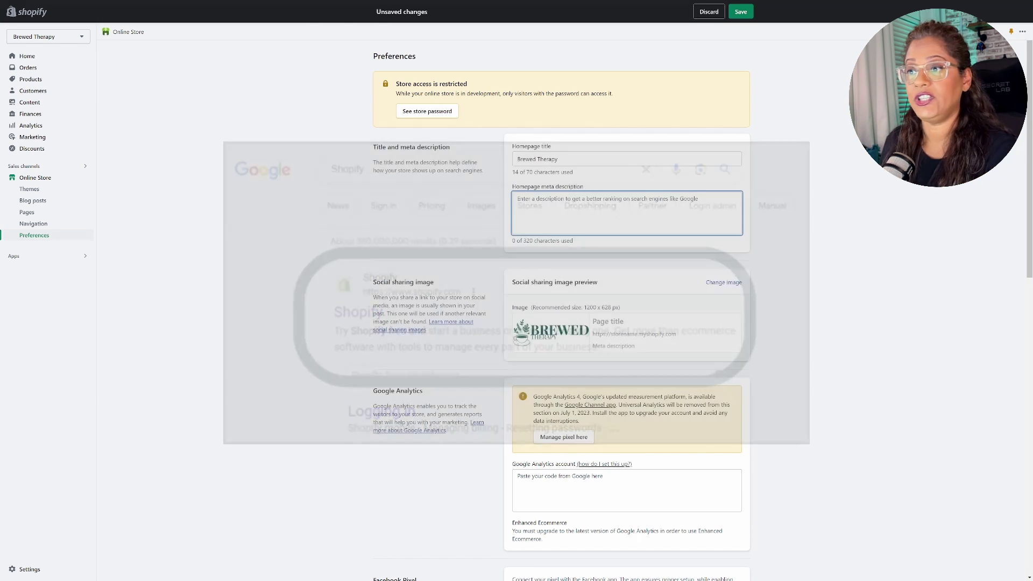
type("Brewed Therapy coffee is always Certified Organic, Low-Acid, Single-Origin, Non-GMO, and freshly roasted right before arriving at your doorstep.")
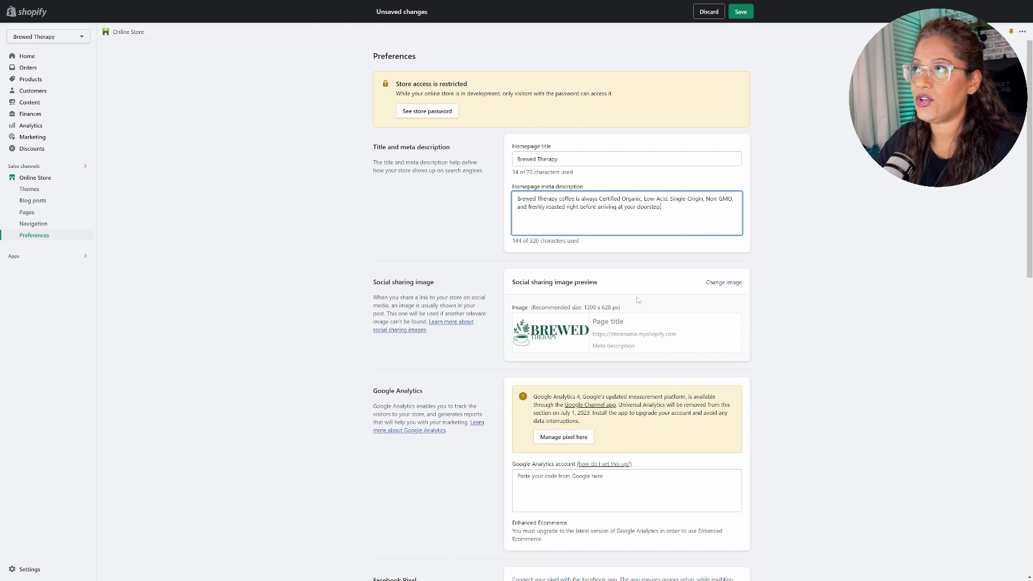
left_click(737, 12)
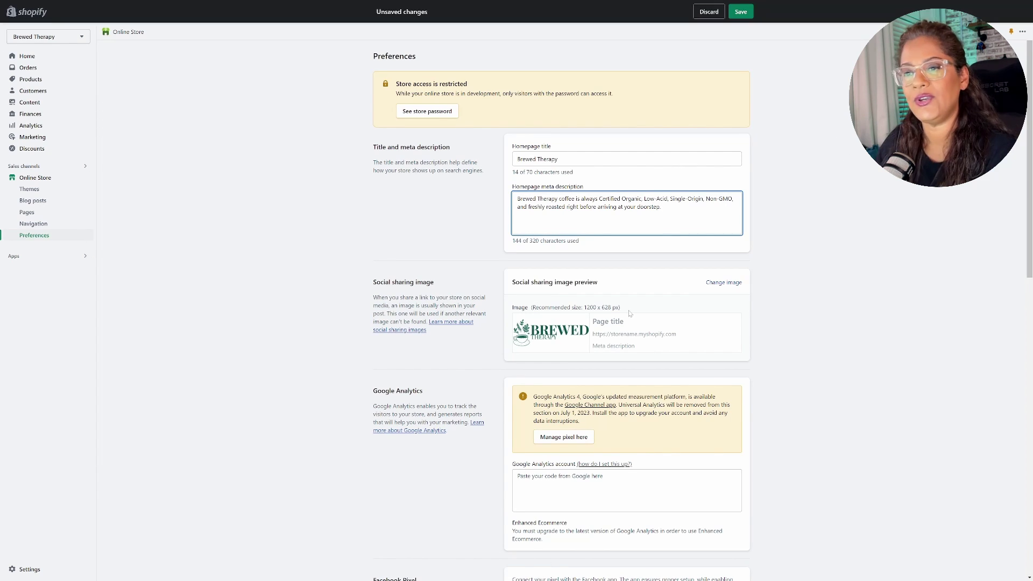
left_click(737, 15)
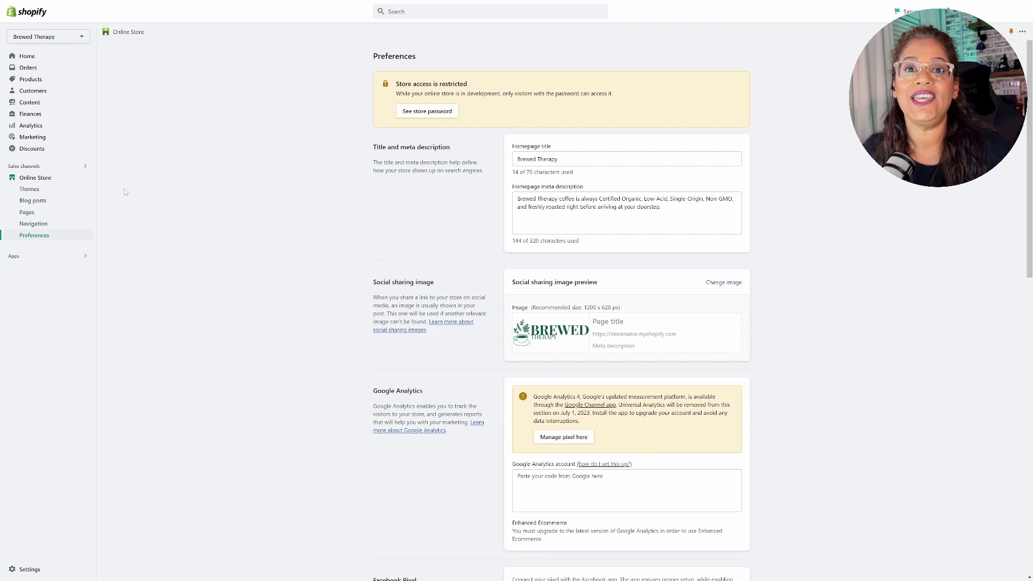
Open the home page theme editor and expand the Theme settings Colors section
left_click(53, 178)
left_click(722, 247)
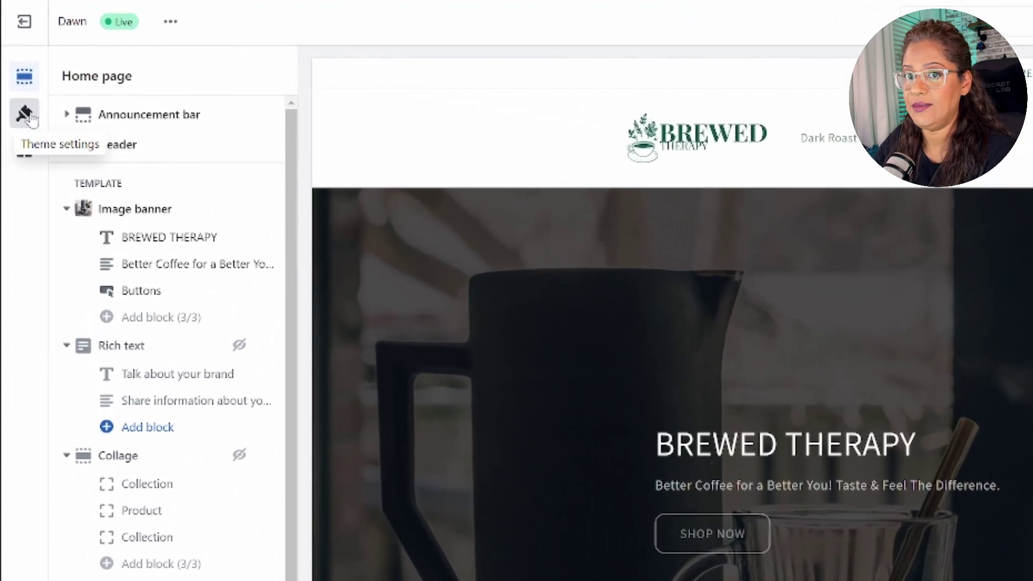
left_click(12, 56)
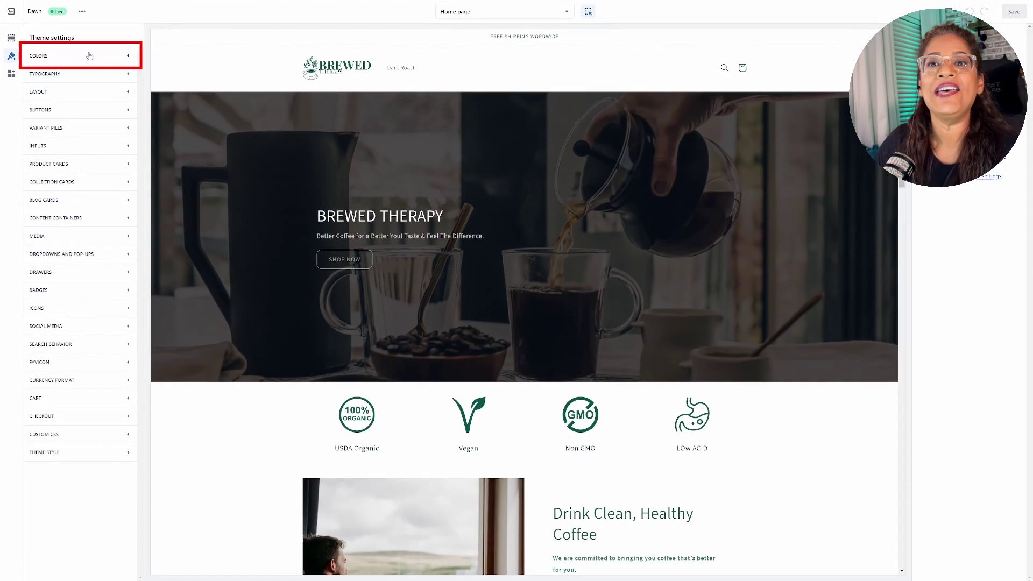
left_click(93, 58)
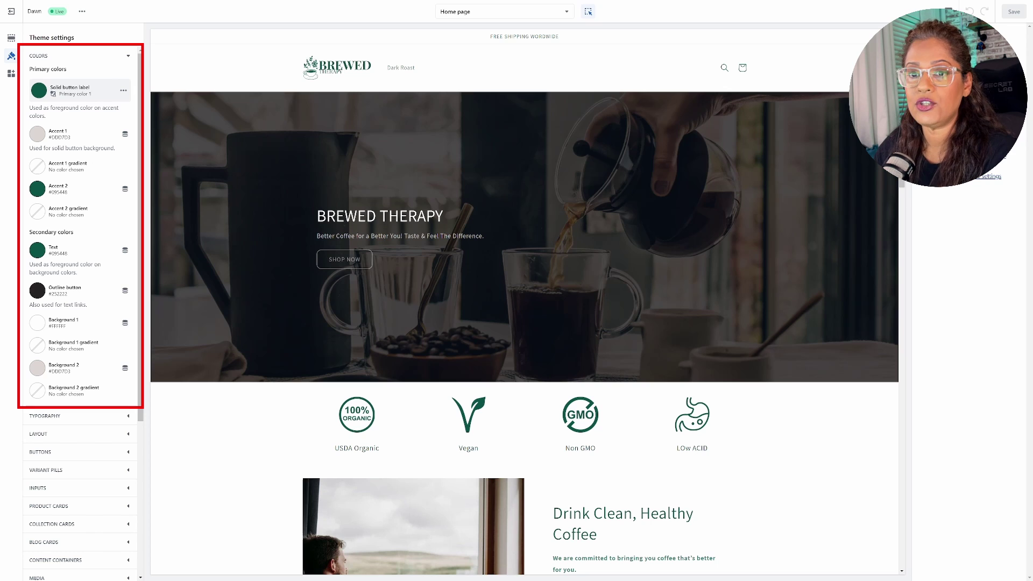
Link the Accent 1 colour to the brand's Secondary color 1
left_click(83, 136)
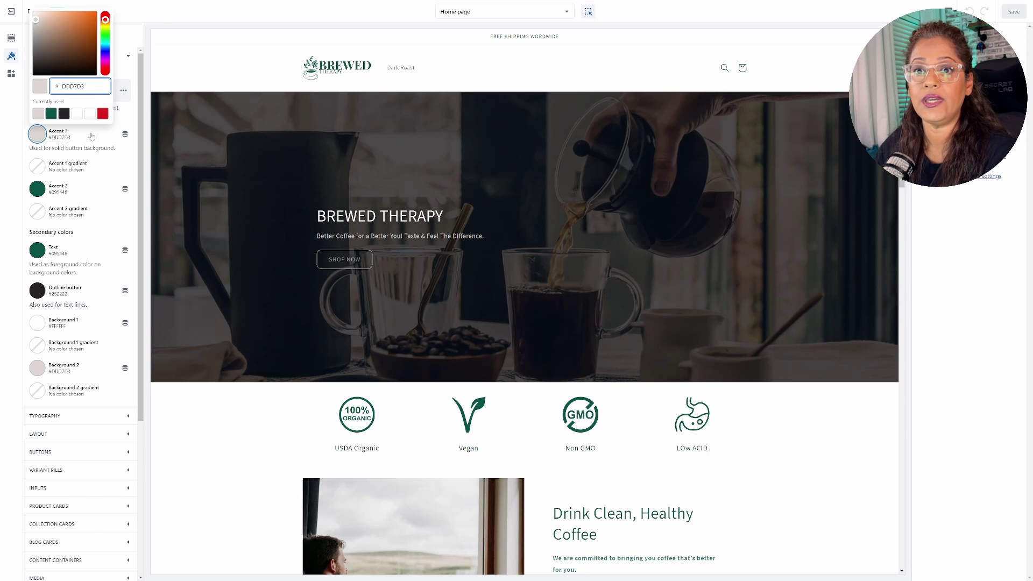
key("Escape")
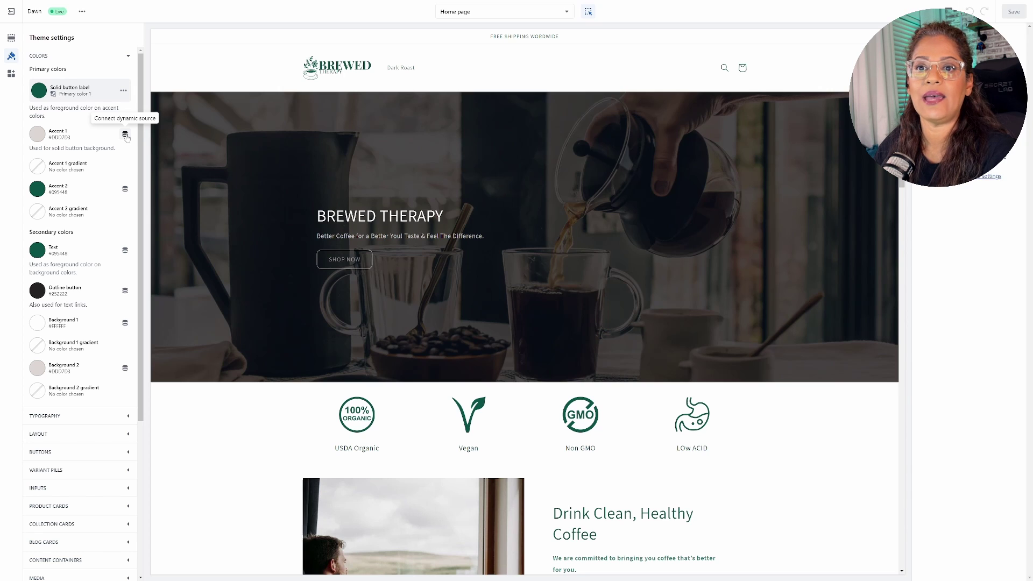
left_click(125, 135)
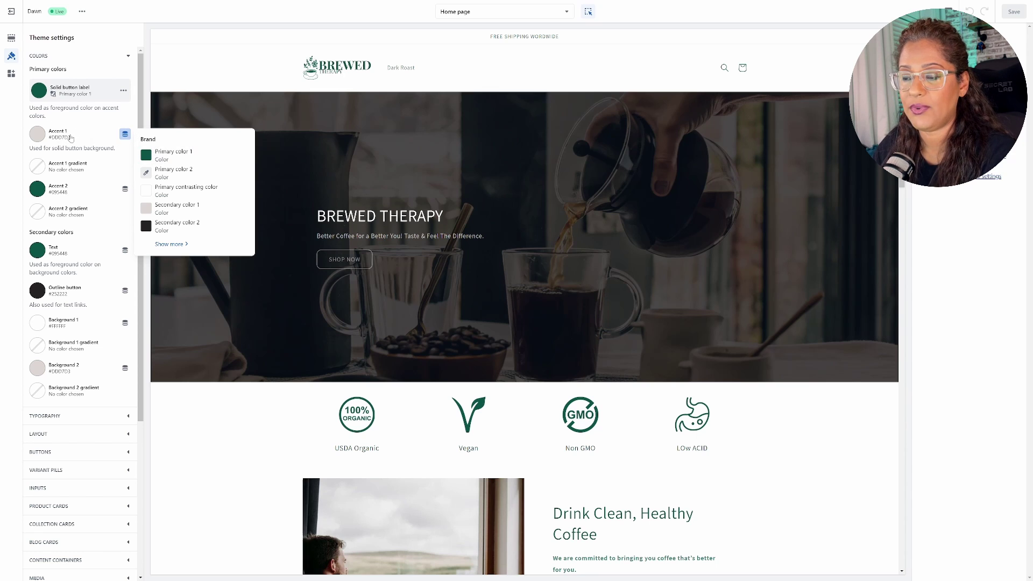
left_click(191, 211)
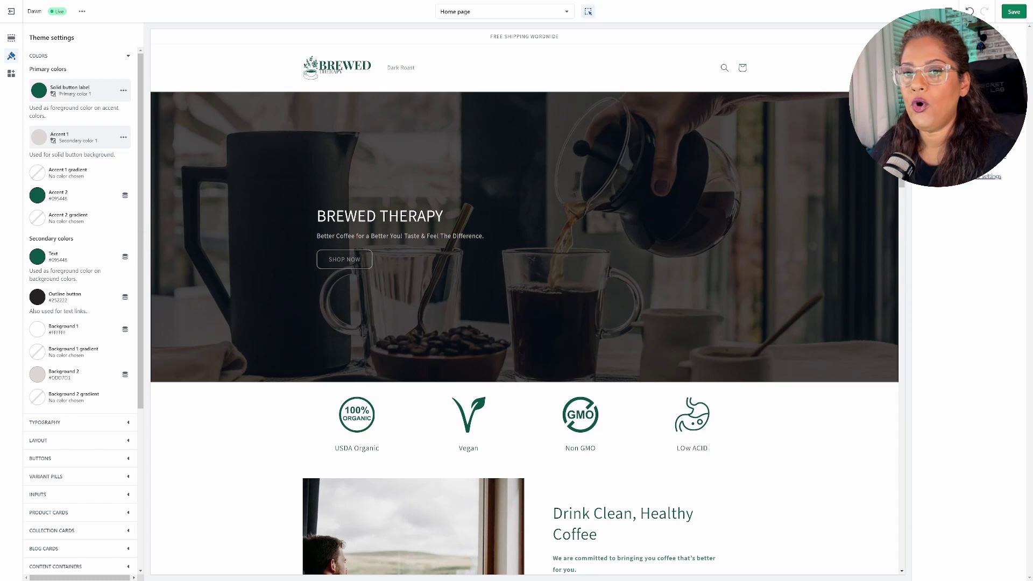
scroll(99, 373, "down", 1)
Browse the heading font list and keep Assistant Regular for headings and body
left_click(92, 382)
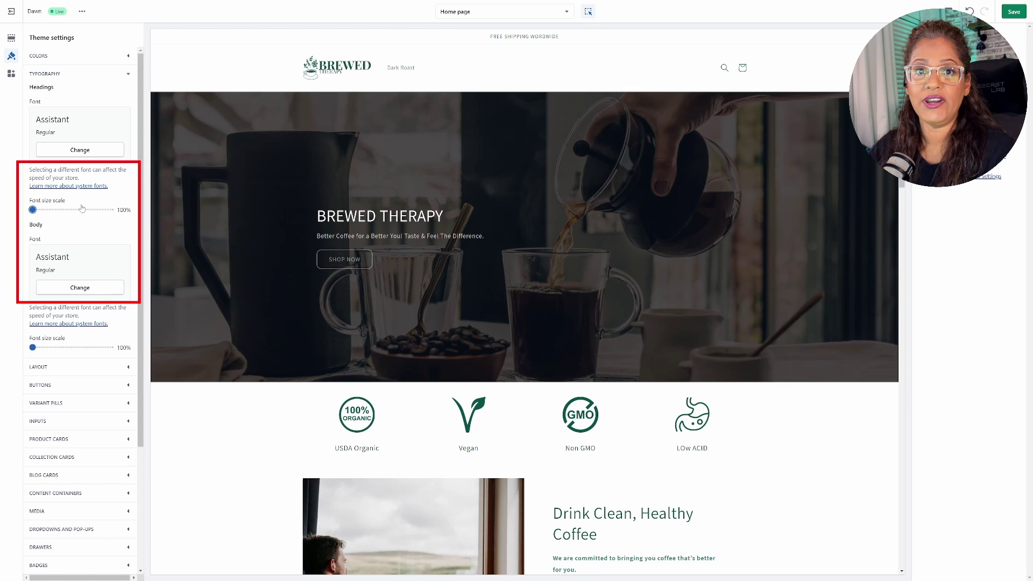
left_click(80, 287)
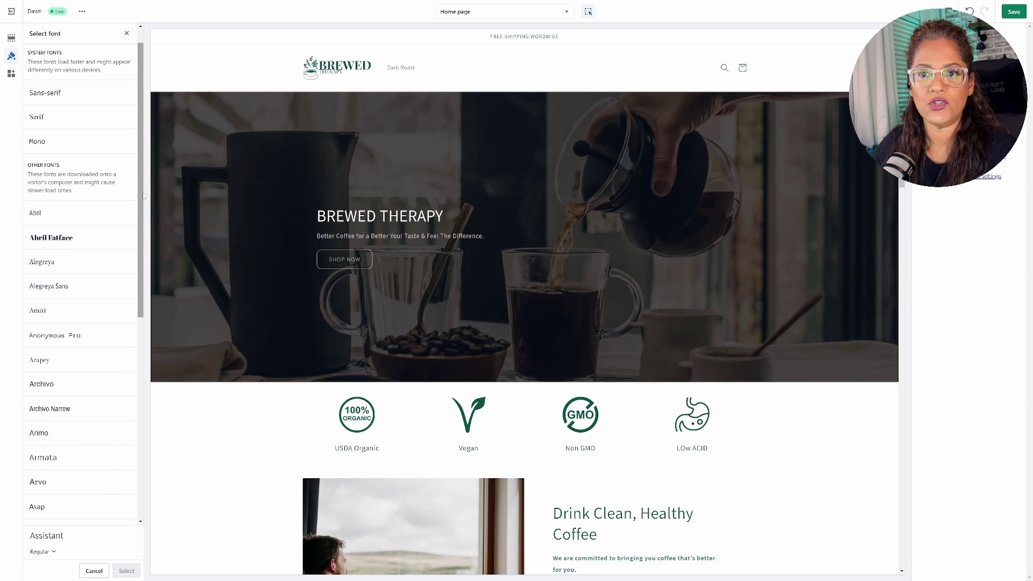
mouse_move(141, 197)
left_mouse_down()
mouse_move(144, 393)
mouse_move(153, 75)
left_mouse_up()
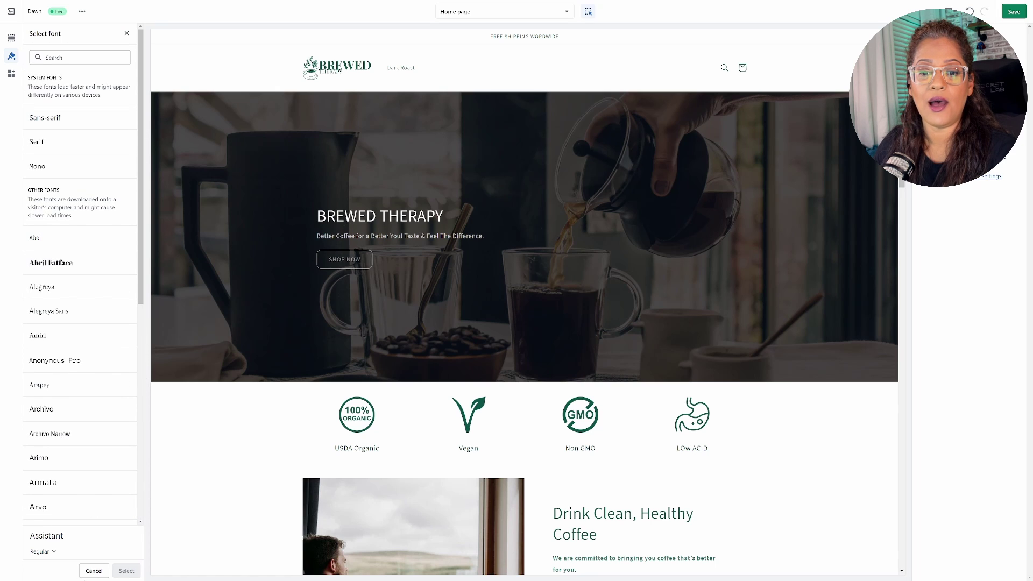
left_click(97, 569)
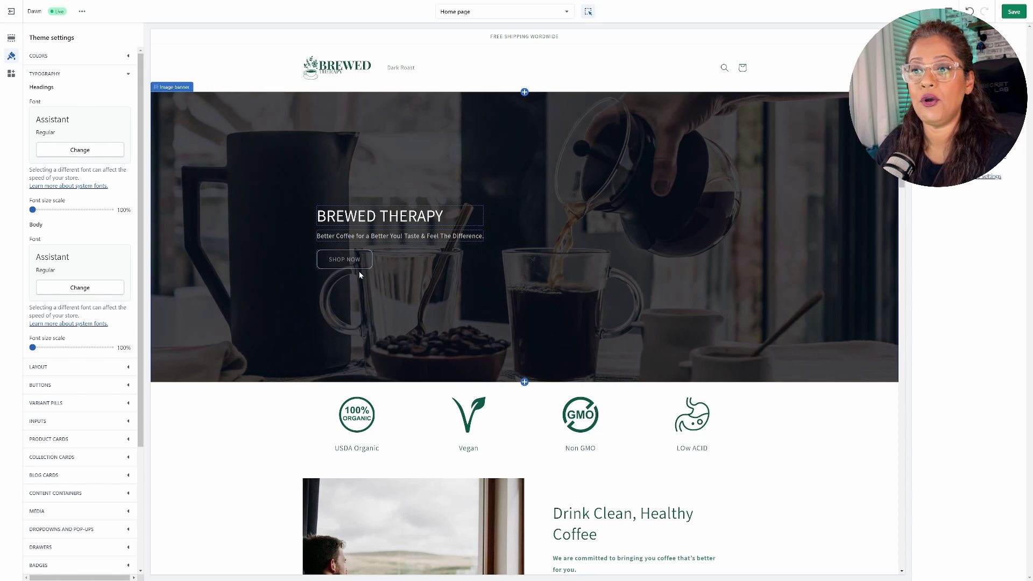
mouse_move(435, 231)
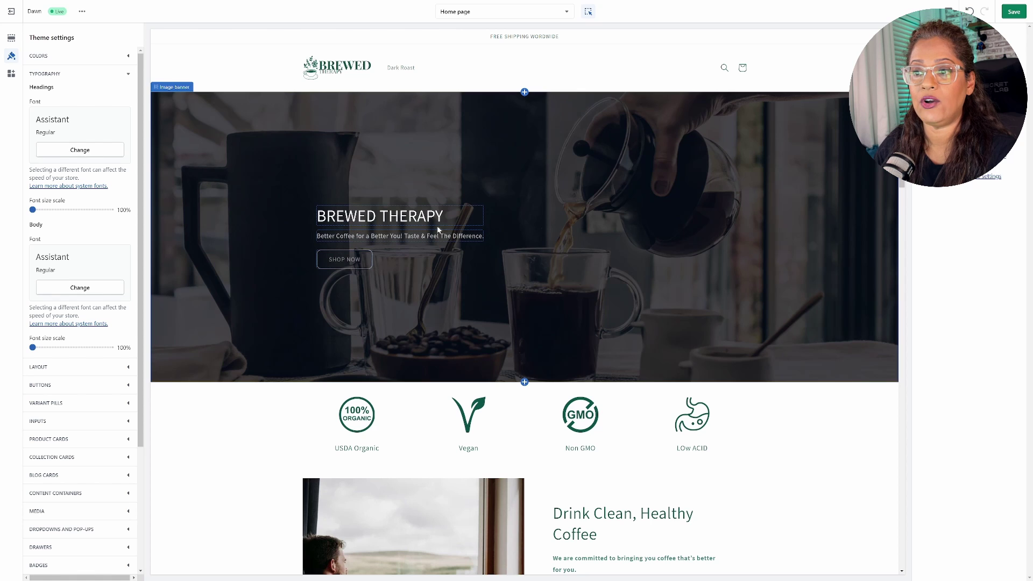
scroll(421, 216, "down", 3)
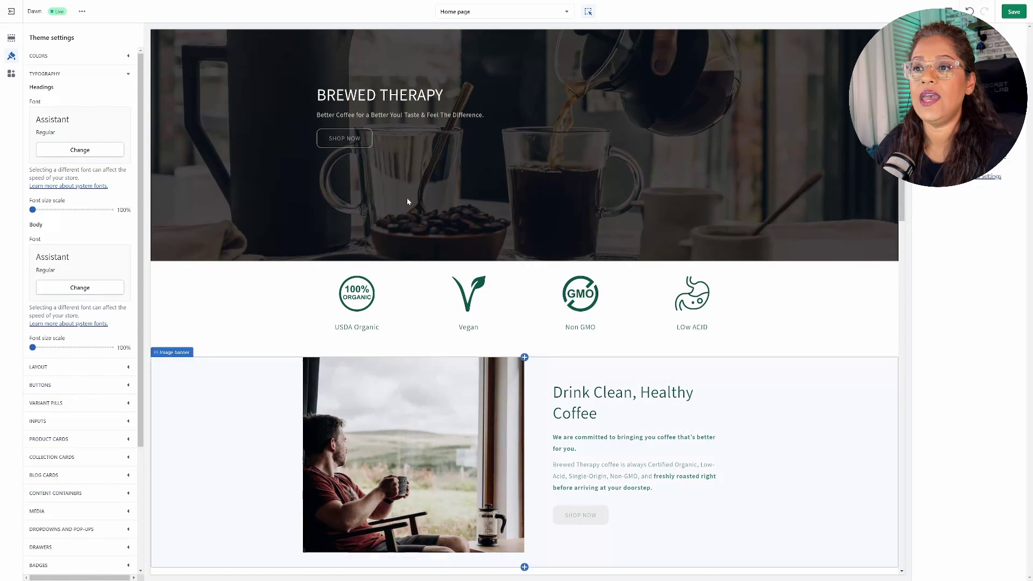
scroll(409, 200, "up", 2)
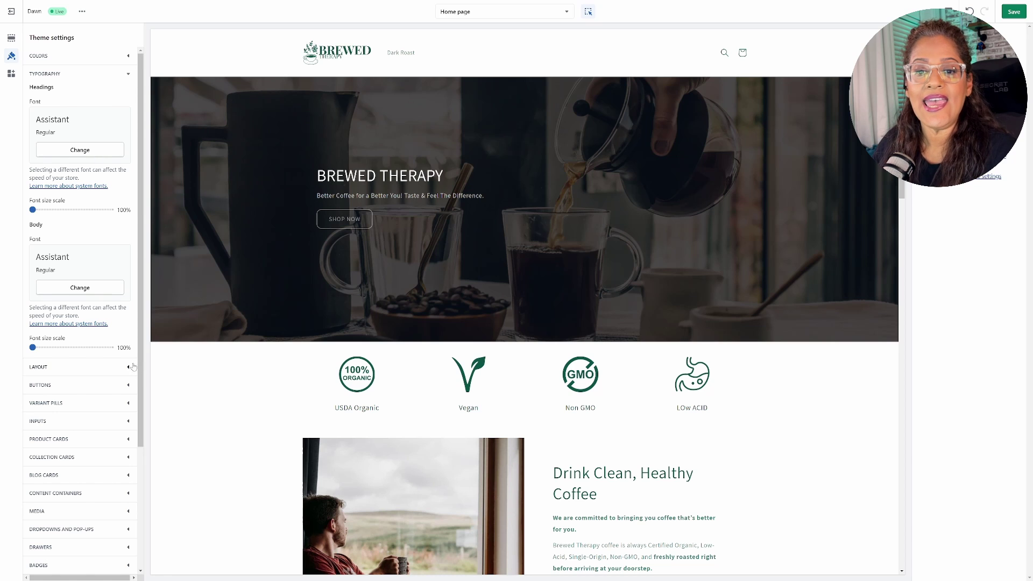
Upload the green BT PNG and set it as the Dawn theme favicon
scroll(131, 391, "down", 3)
left_click(128, 478)
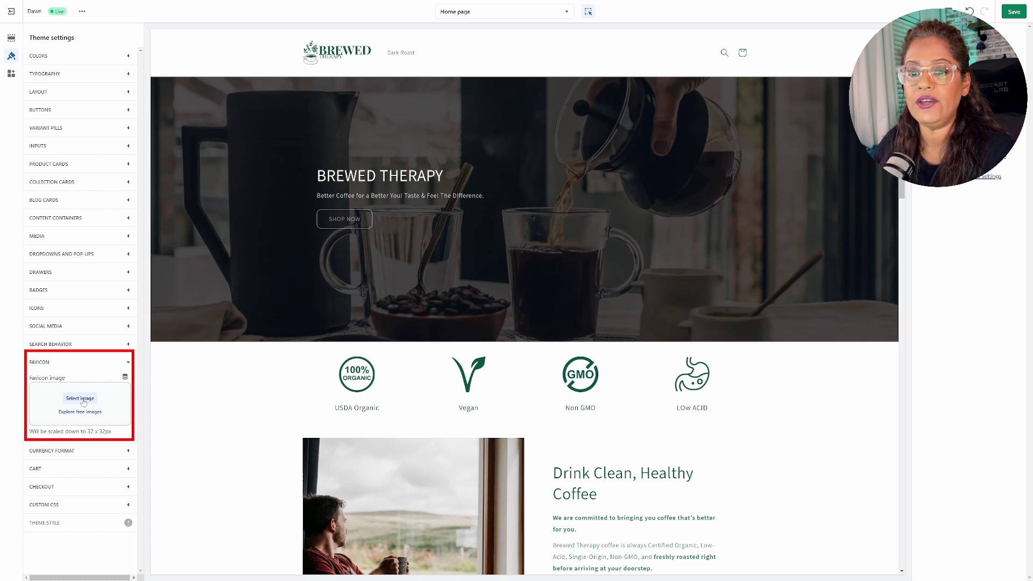
left_click(83, 402)
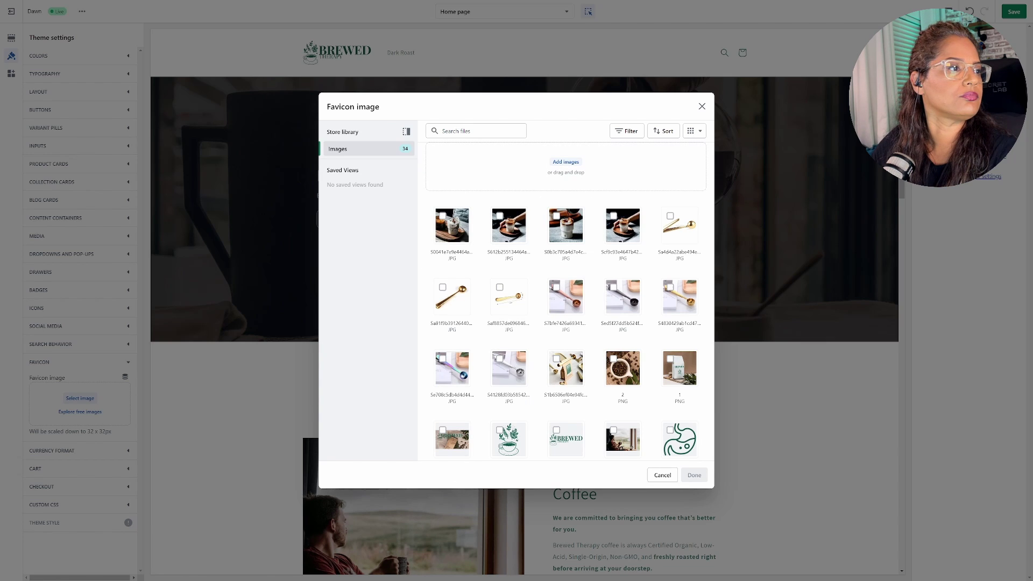
left_click_drag(365, 226, 524, 258)
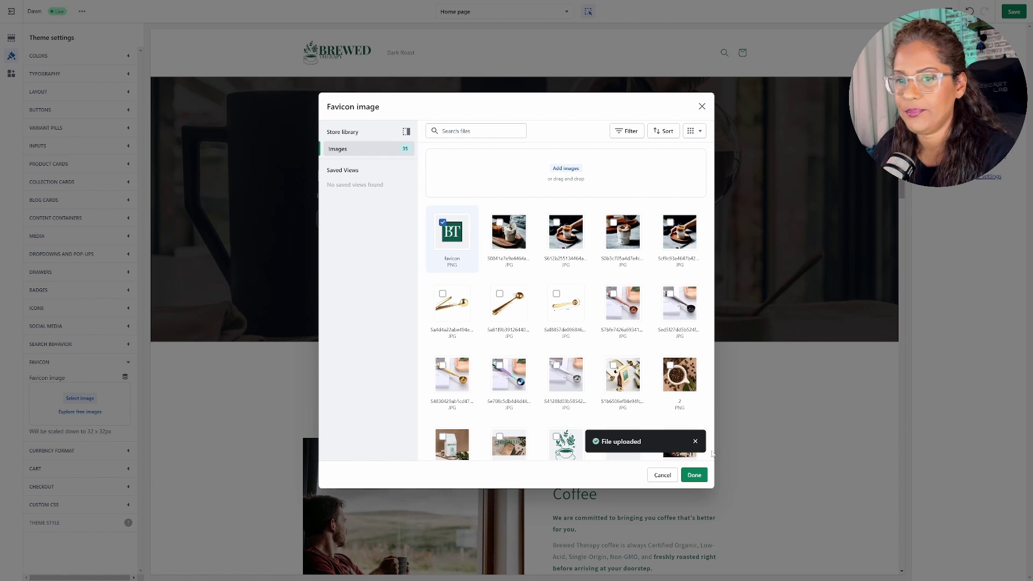
left_click(694, 475)
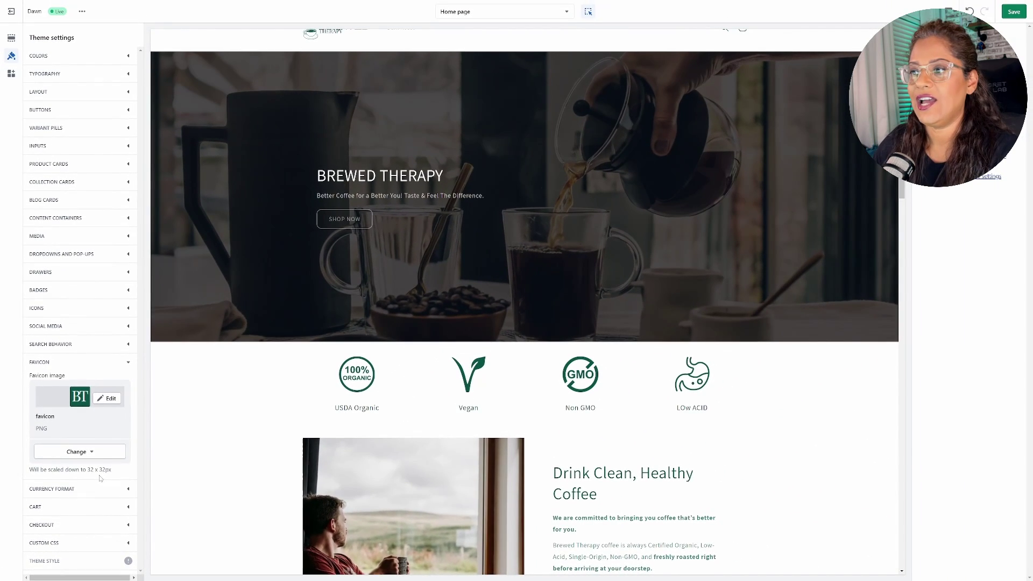
scroll(183, 428, "up", 1)
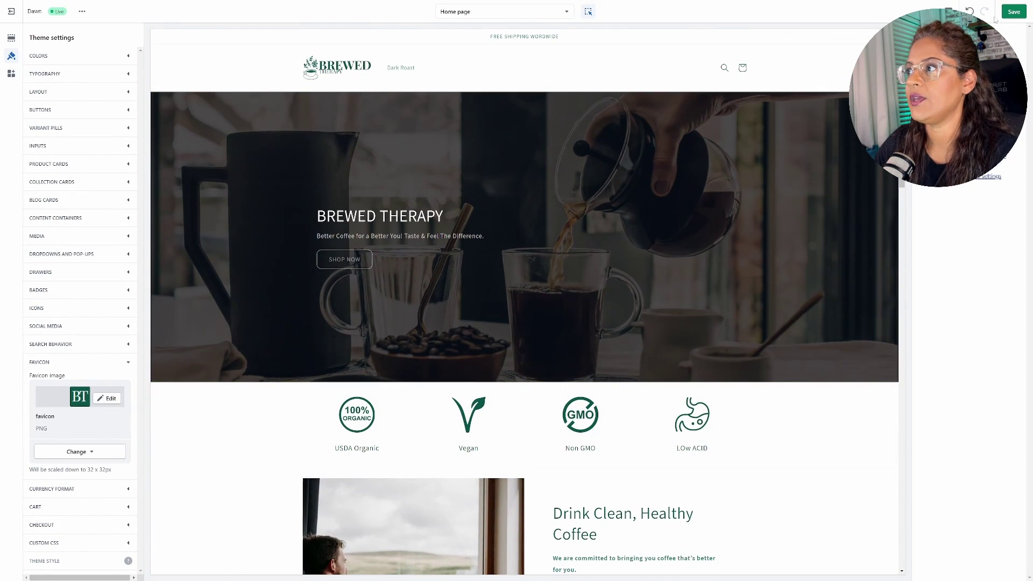
Save the Dawn theme editor changes
left_click(1011, 15)
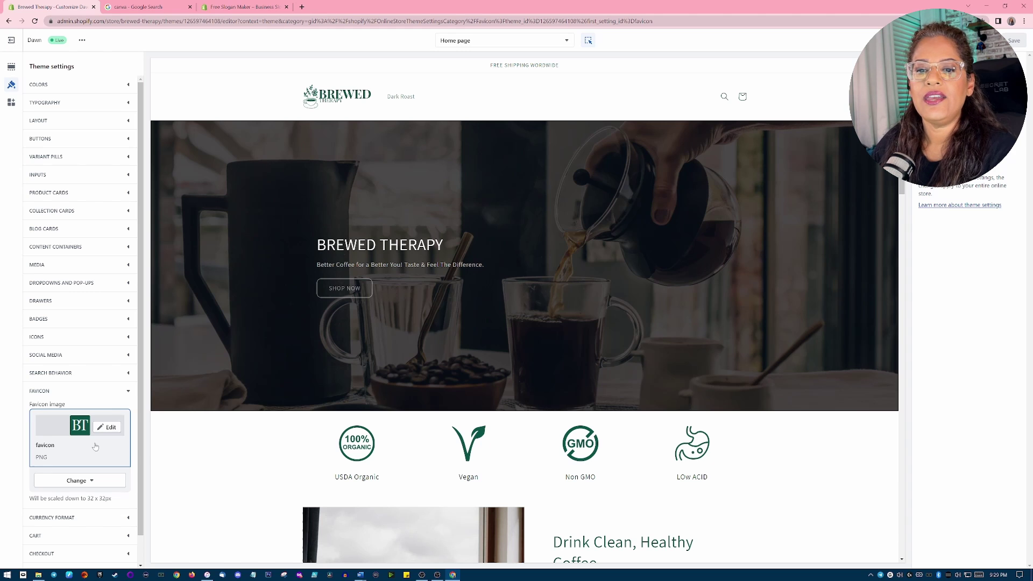
scroll(108, 465, "down", 1)
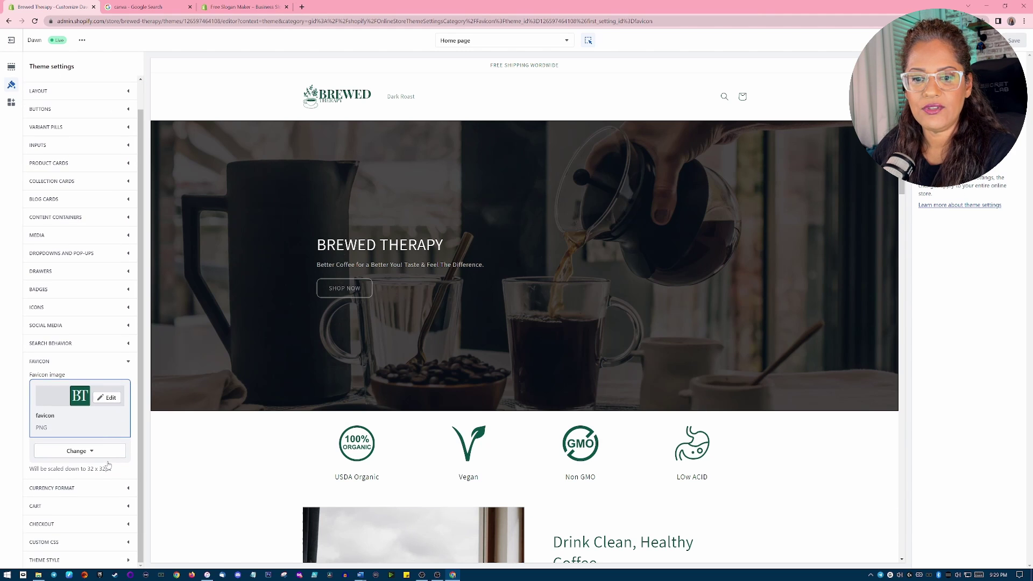